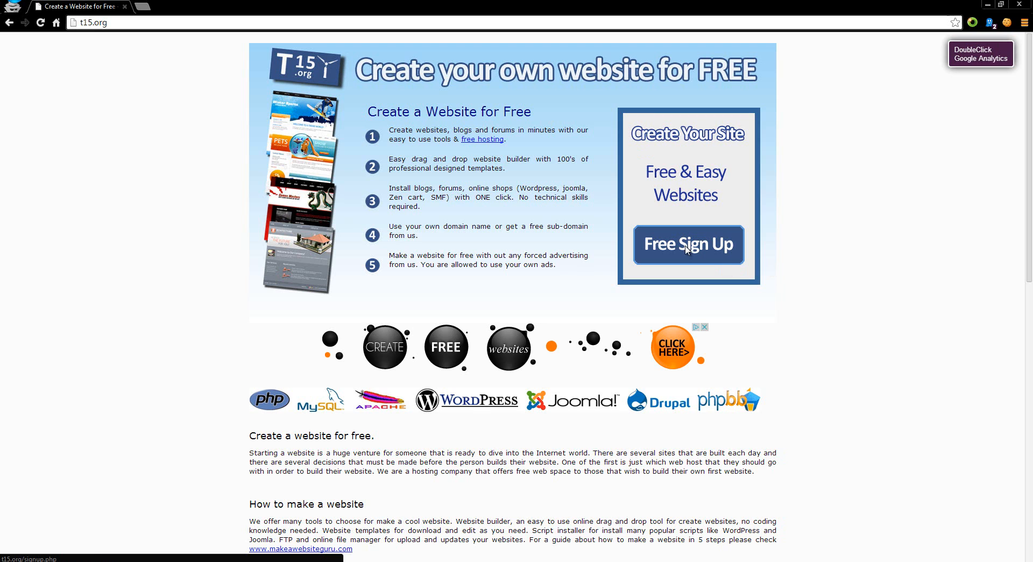
Open t15.org's free sign-up page and scroll down to the free hosting account offer
left_click(687, 248)
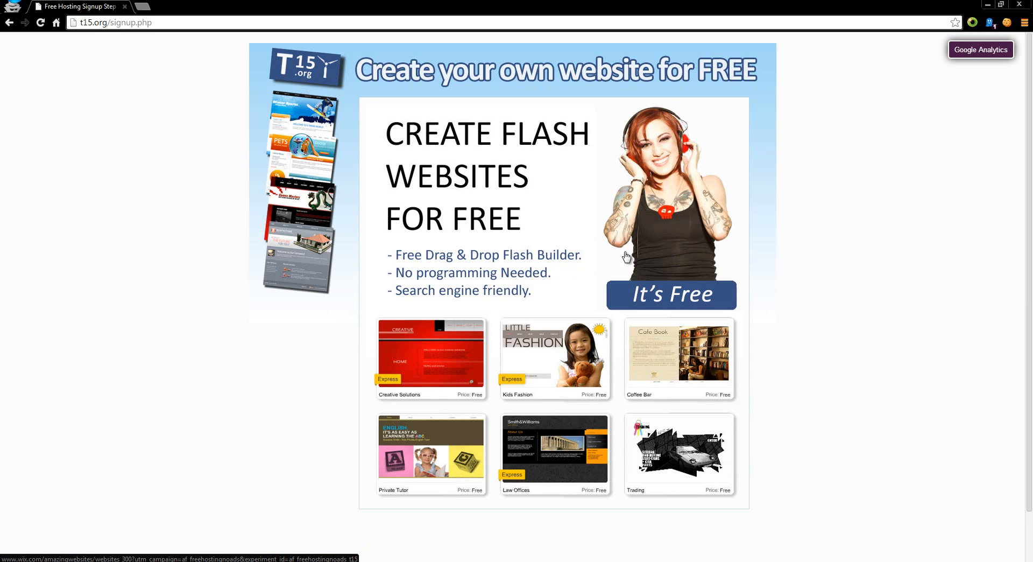
scroll(560, 254, "down", 1)
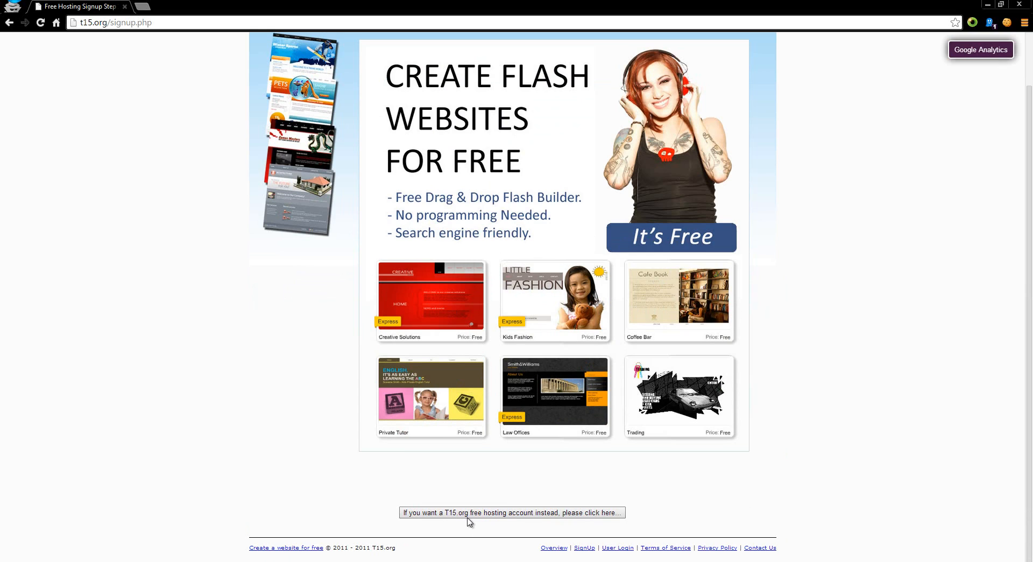
Open the free hosting account form and enter the email address
left_click(525, 517)
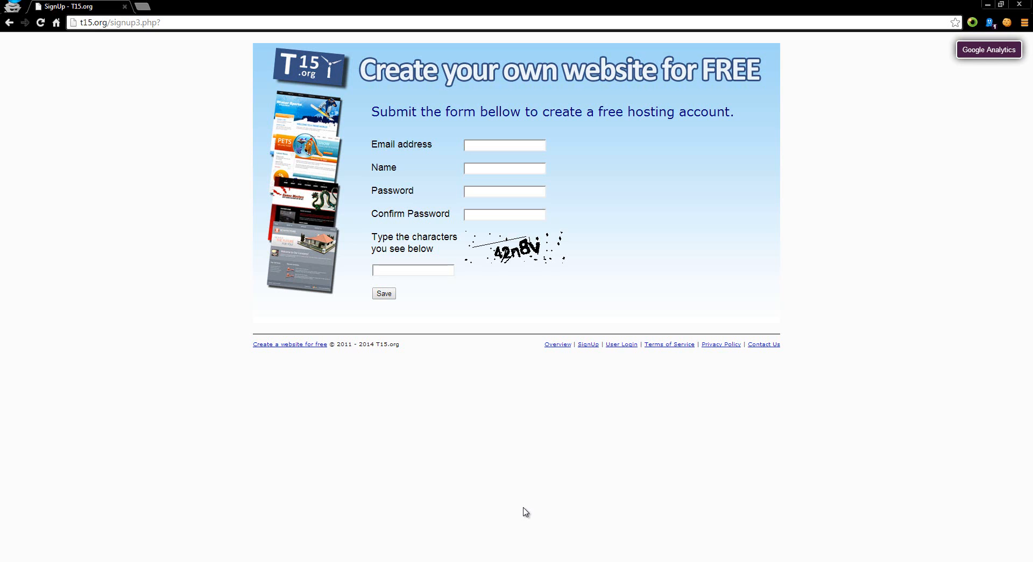
left_click(501, 146)
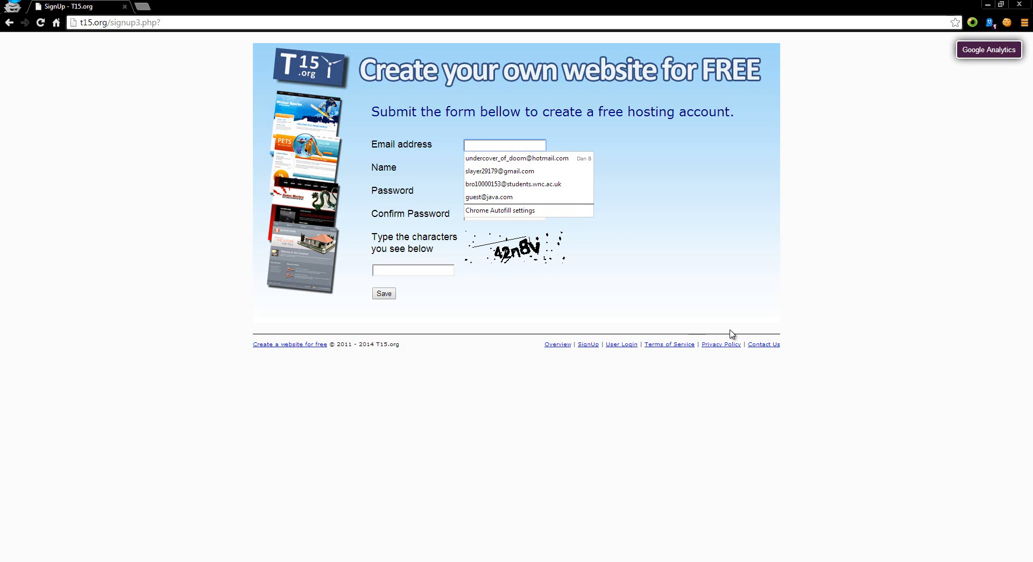
left_click(730, 270)
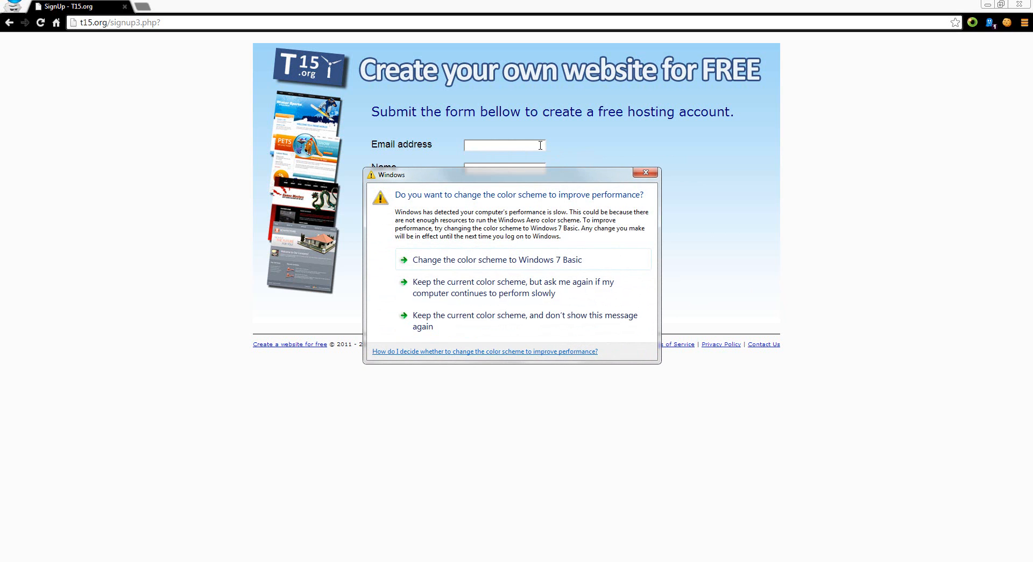
key("Return")
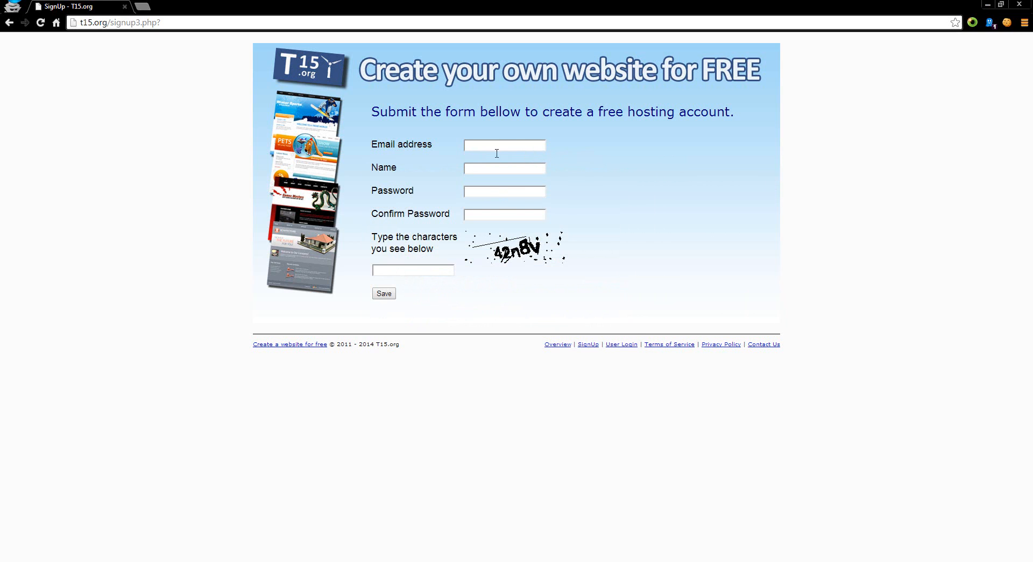
Fill in the name and password fields, then move on to the captcha
left_click(499, 167)
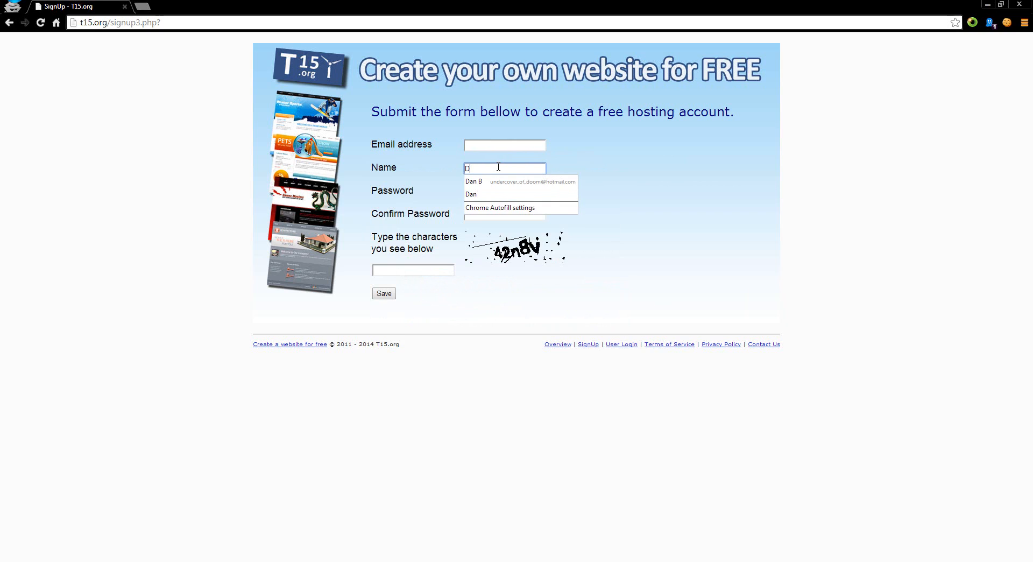
type("Dan B")
left_click(592, 180)
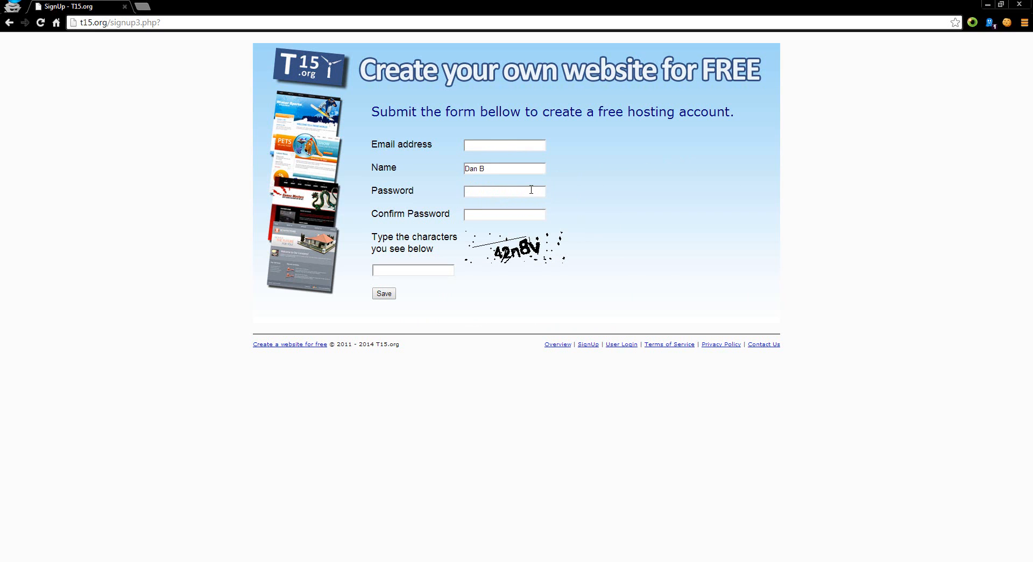
left_click(516, 187)
left_click(429, 270)
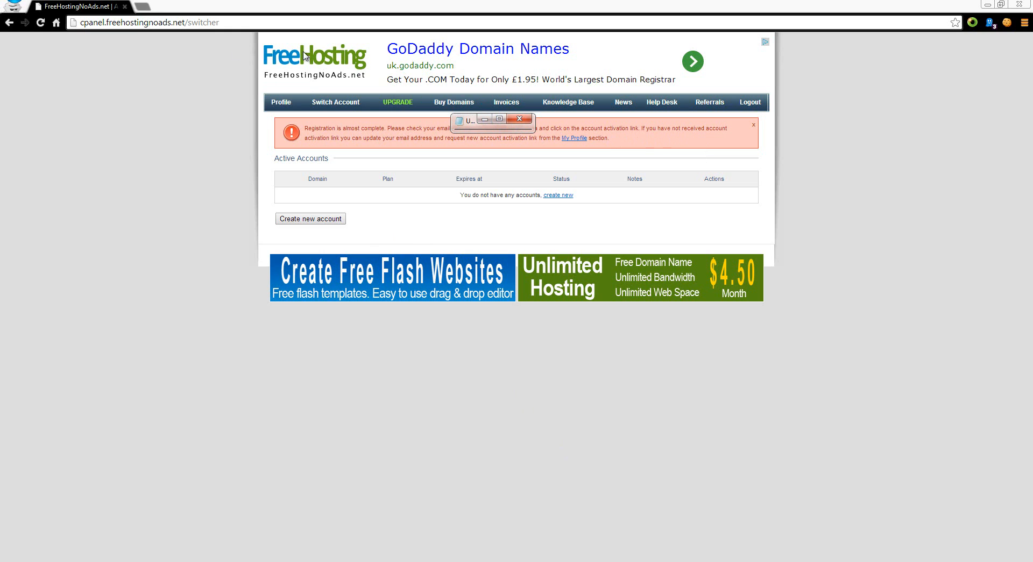
Go to Gmail in a new tab and follow the confirmation email's activation link
left_click(144, 7)
type("gmail")
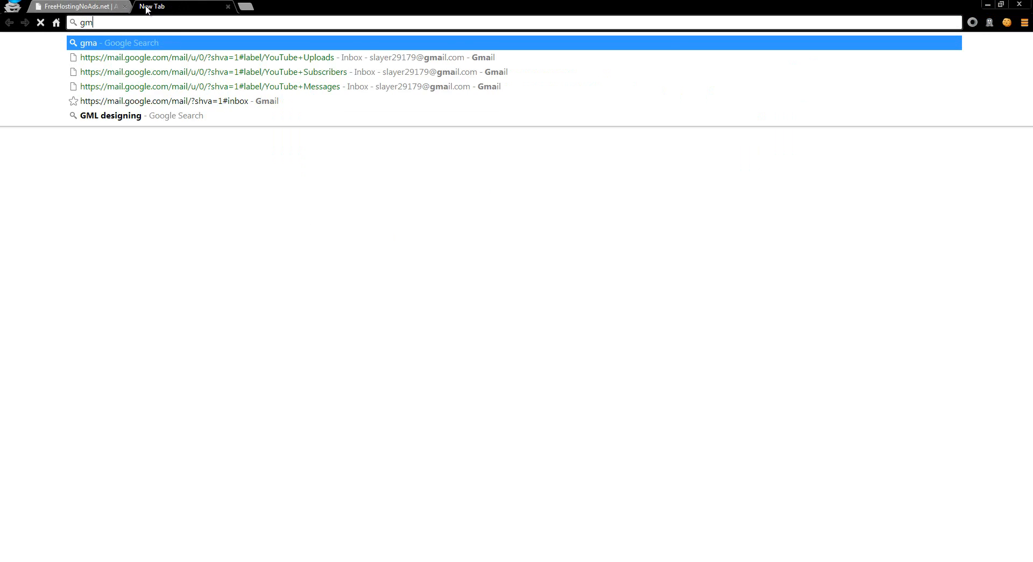
key("Return")
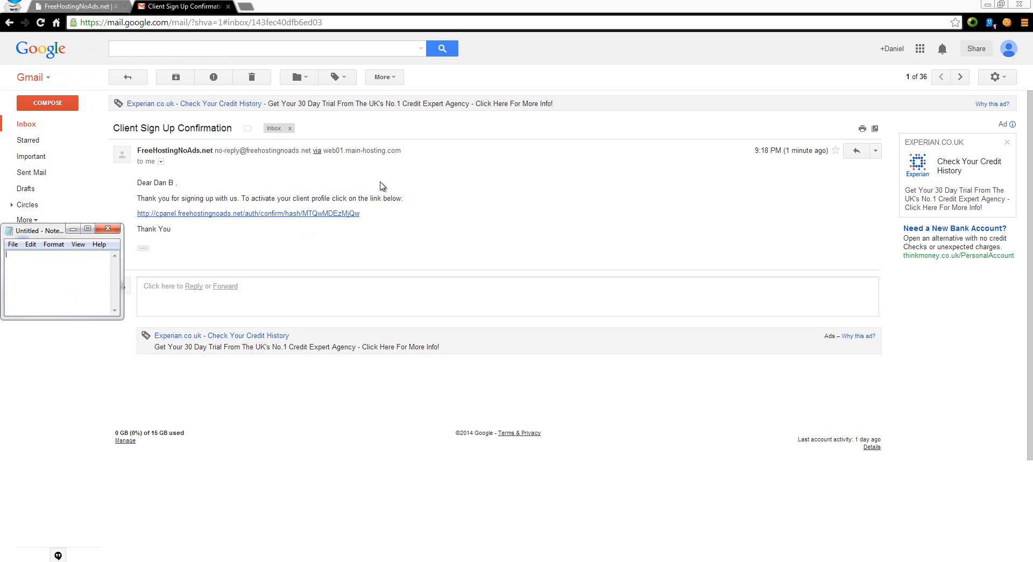
left_click(199, 214)
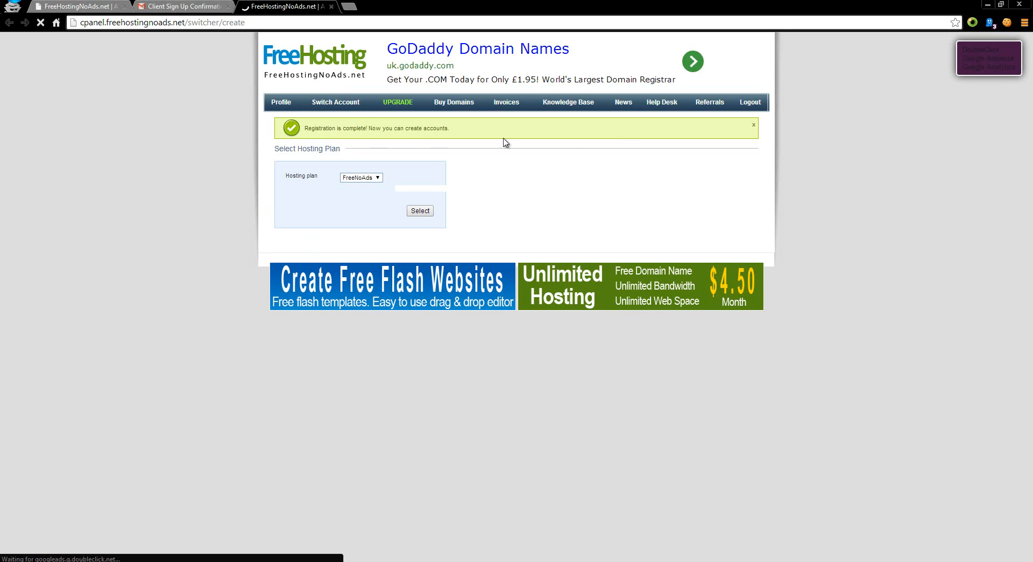
Close the old tab and select the FreeNoAds hosting plan
left_click(125, 6)
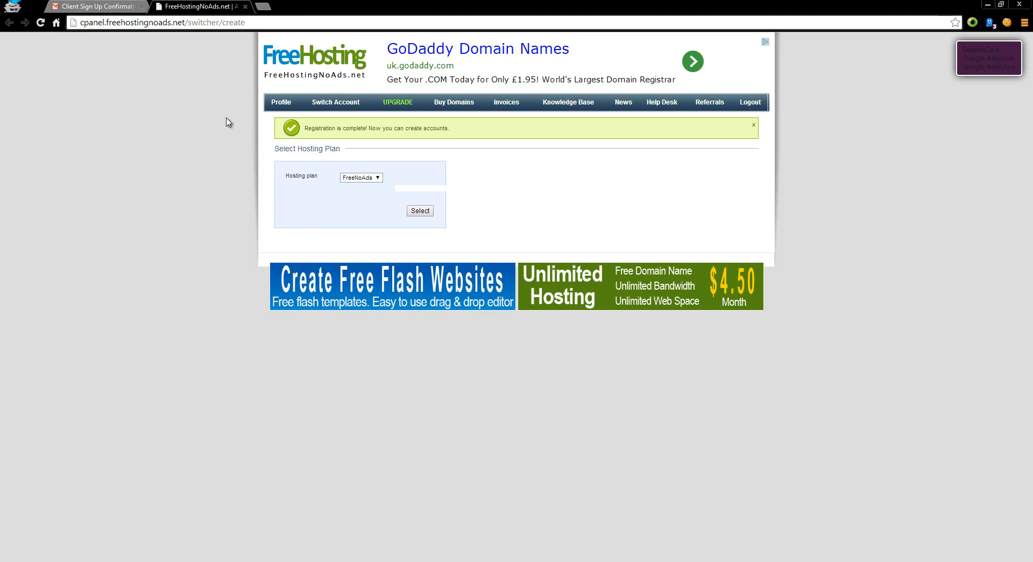
left_click(379, 182)
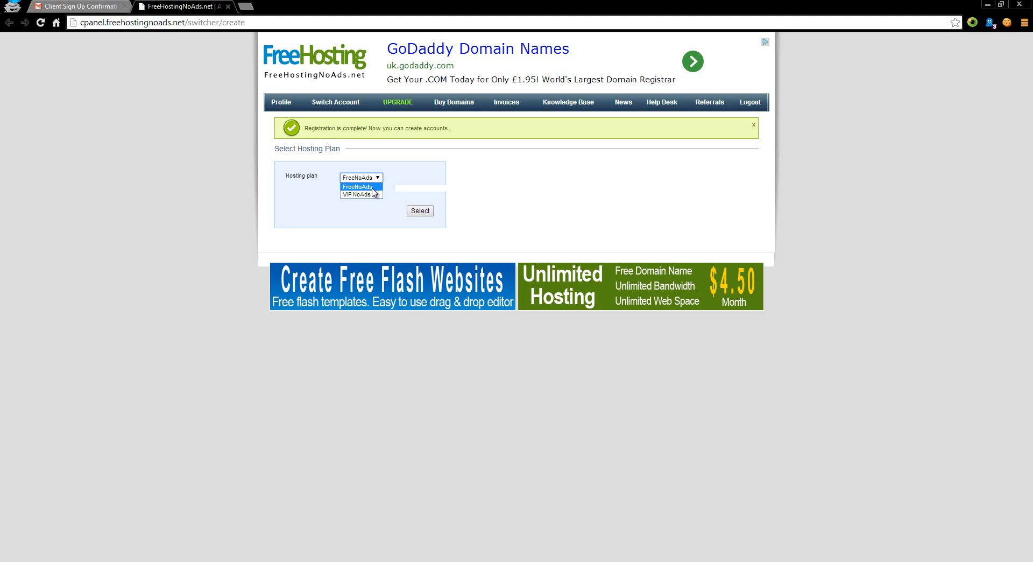
left_click(372, 189)
left_click(416, 209)
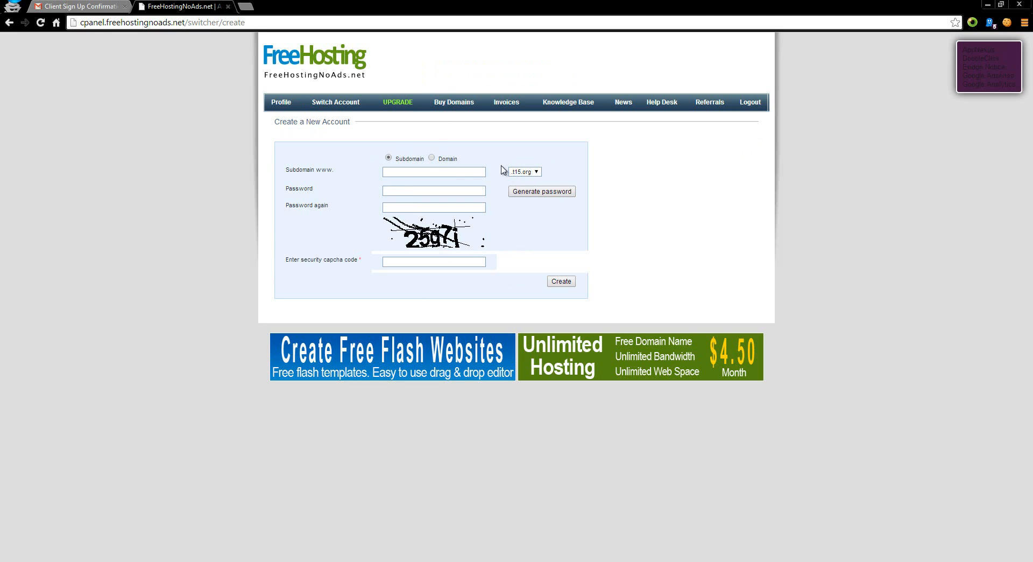
Keep the free Subdomain option and select the subdomain name field
left_click(432, 159)
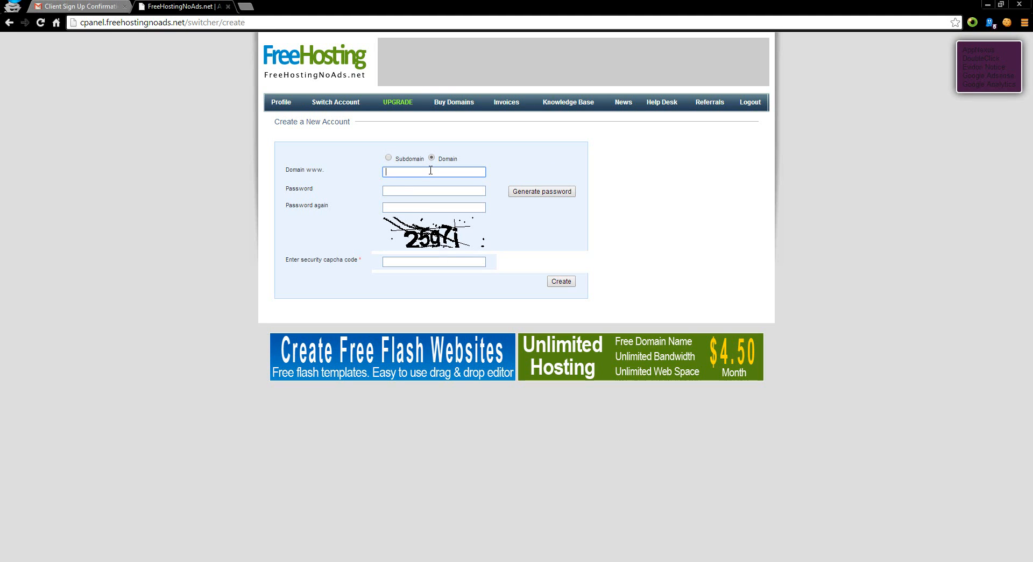
left_click(405, 159)
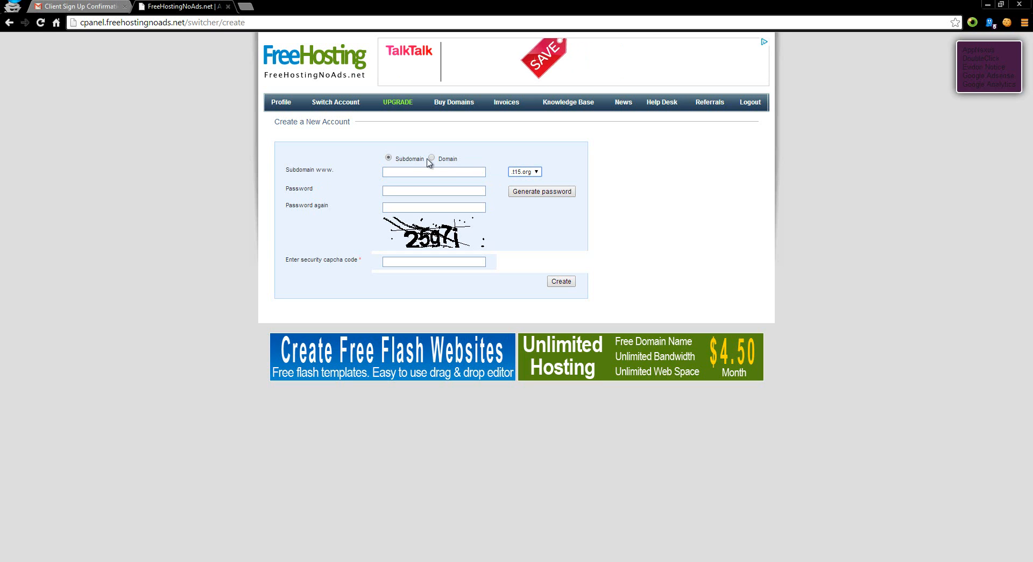
left_click(446, 170)
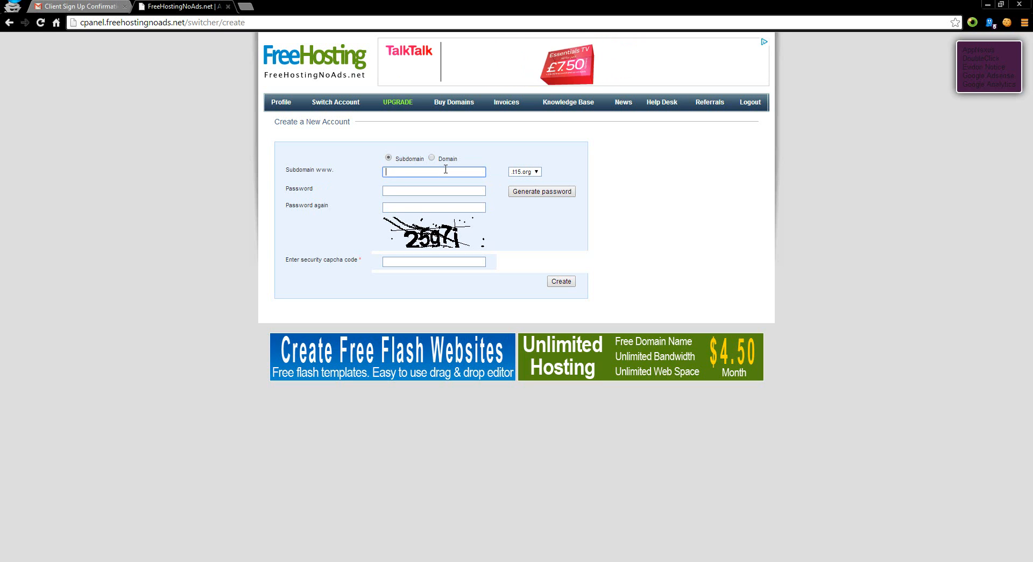
In a new tab, type an example www address ending in t15.org, then return to the account page
key("ctrl+t")
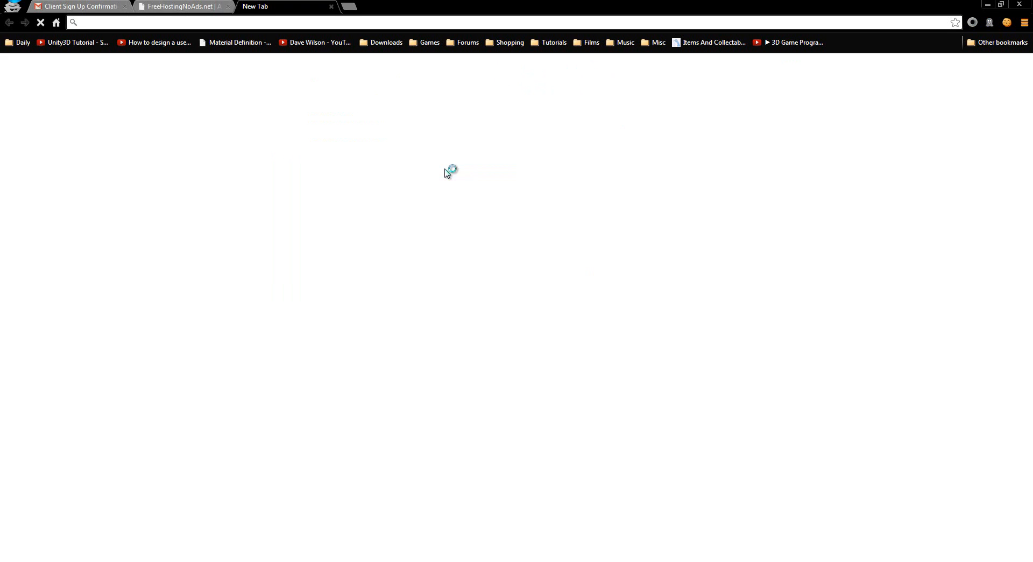
type("www.")
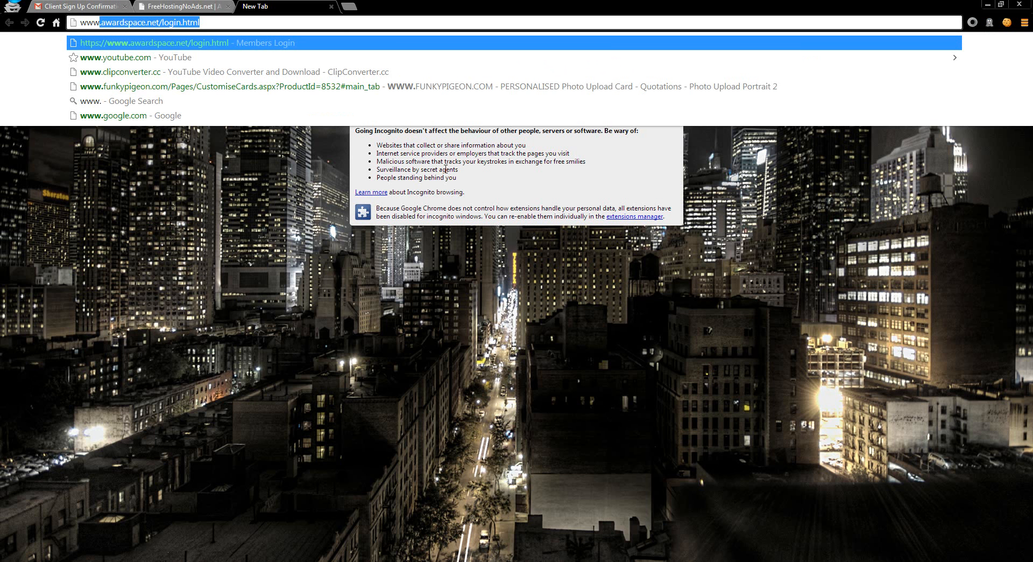
type("johnsmith.com")
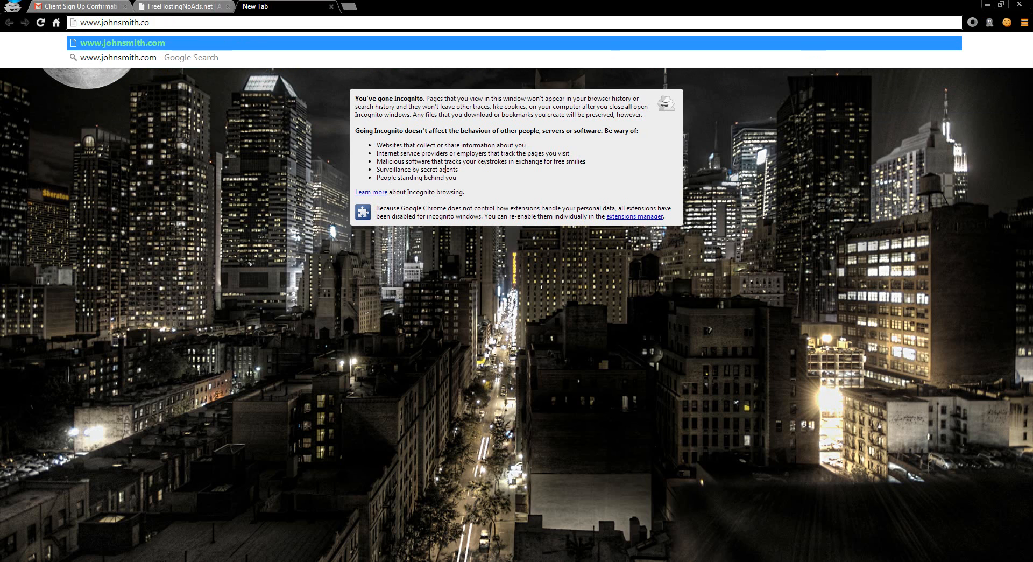
key("BackSpace")
key("BackSpace")
type("awards")
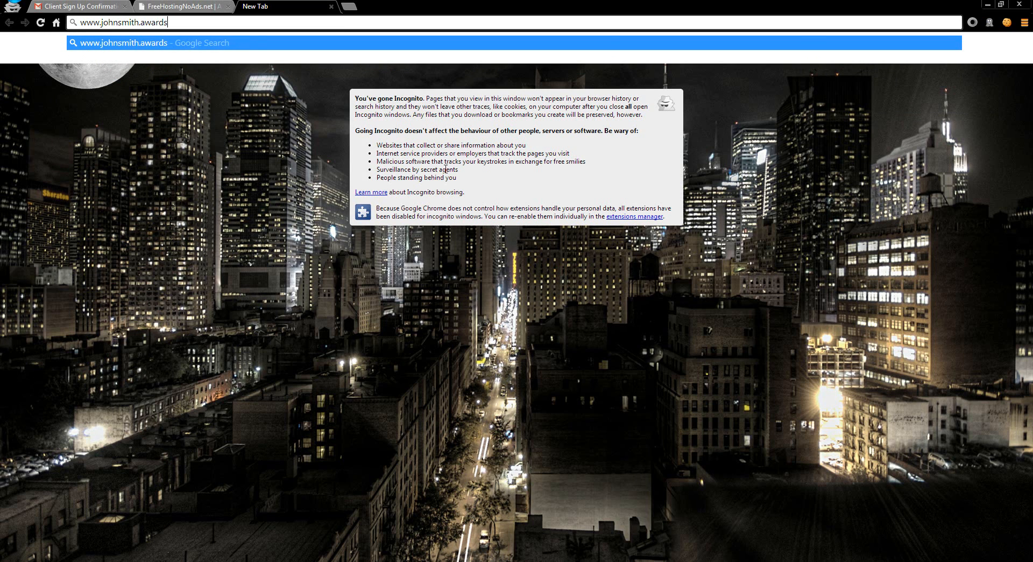
key("BackSpace")
key("BackSpace")
key("BackSpace")
key("BackSpace")
key("BackSpace")
key("BackSpace")
type("dx.")
key("BackSpace")
key("BackSpace")
key("BackSpace")
type("t15.org")
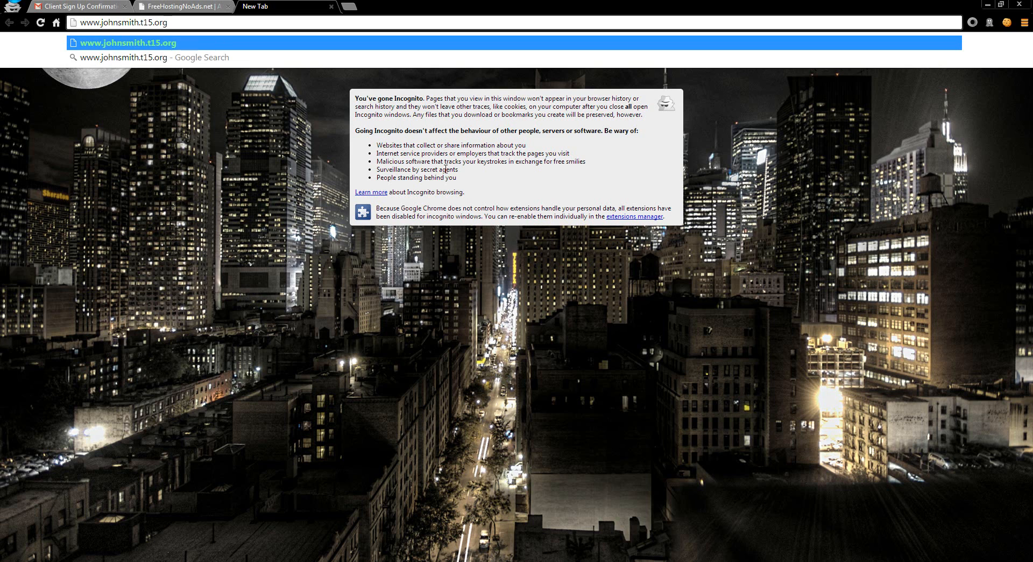
left_click(188, 8)
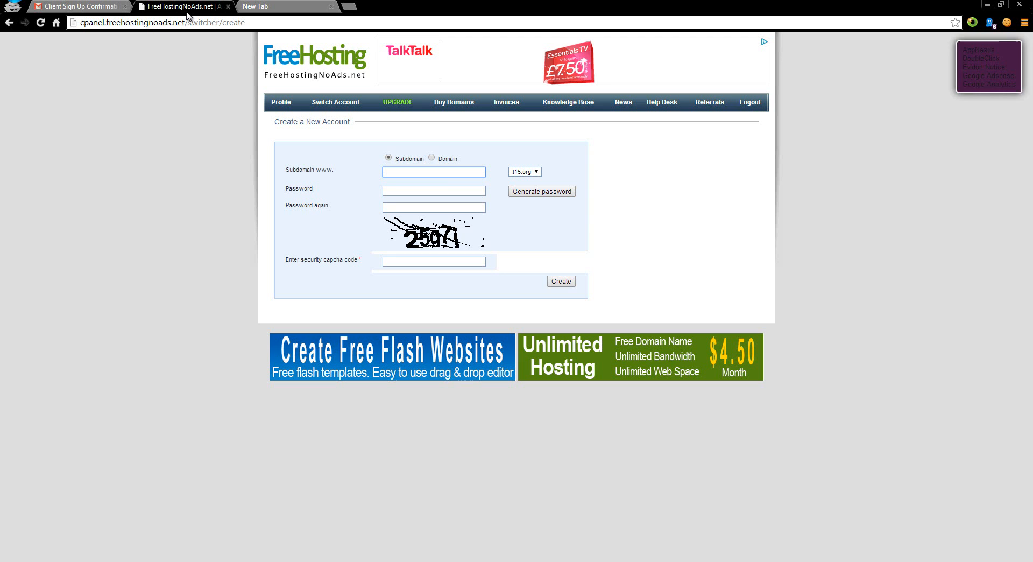
Return to the Subdomain option with .t15.org as the domain, ready for the subdomain name
left_click(453, 159)
left_click(406, 159)
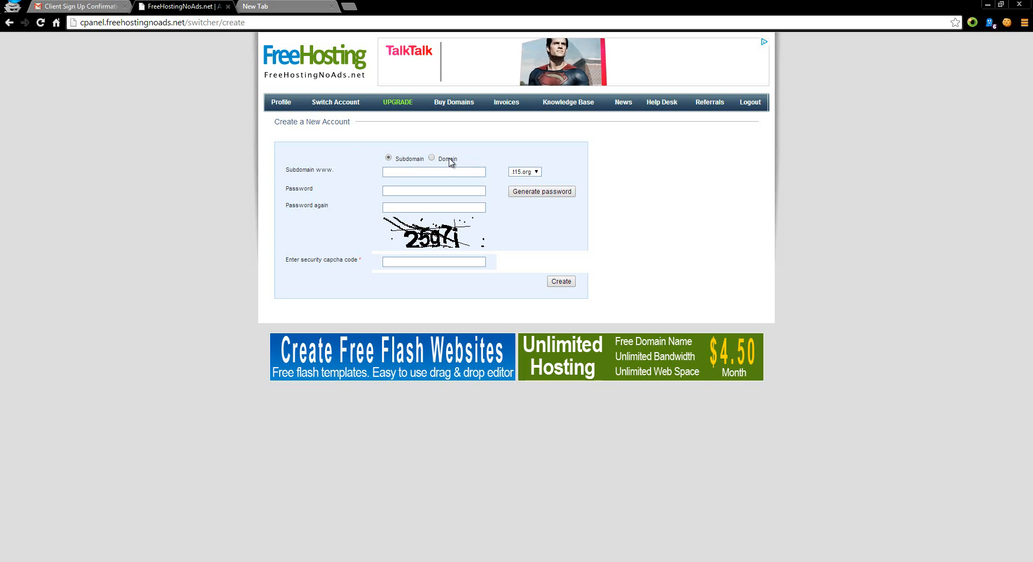
double_click(408, 159)
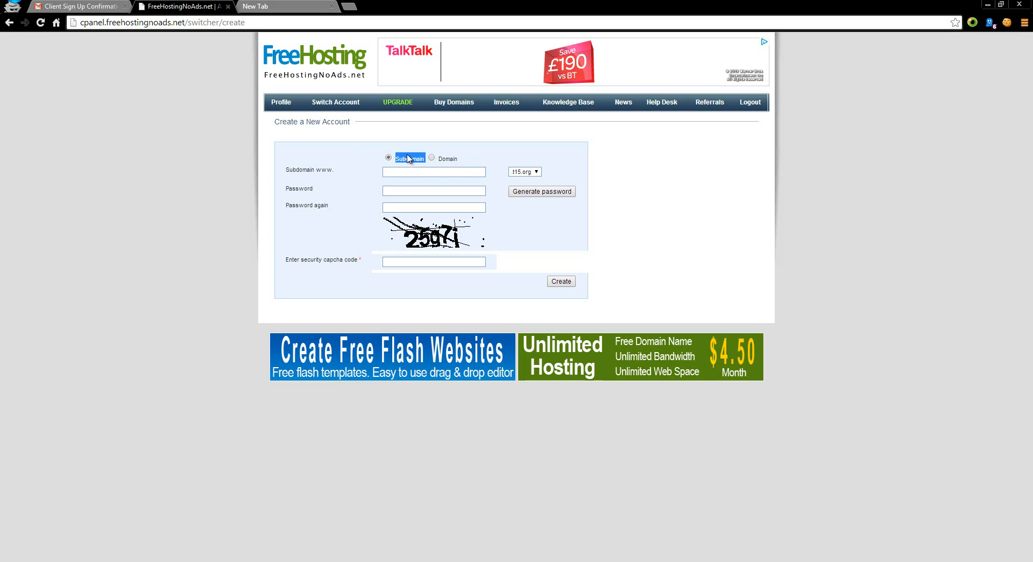
left_click(408, 158)
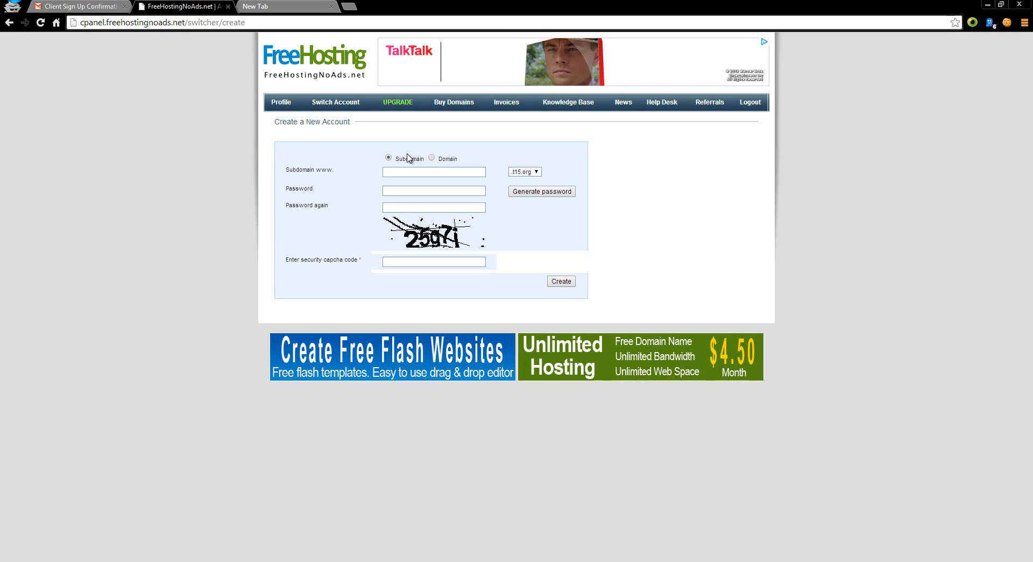
left_click(536, 172)
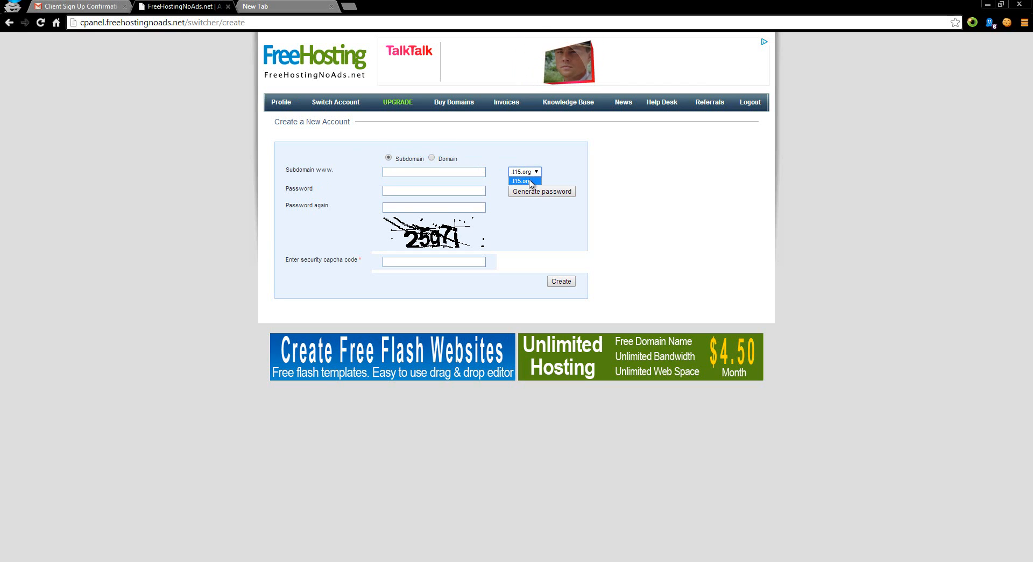
left_click(529, 181)
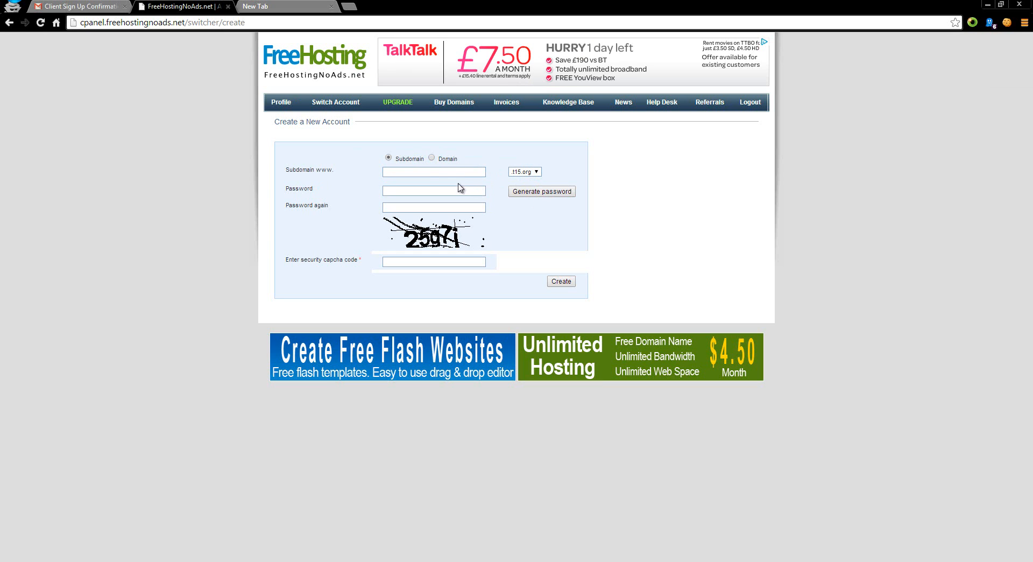
left_click(446, 171)
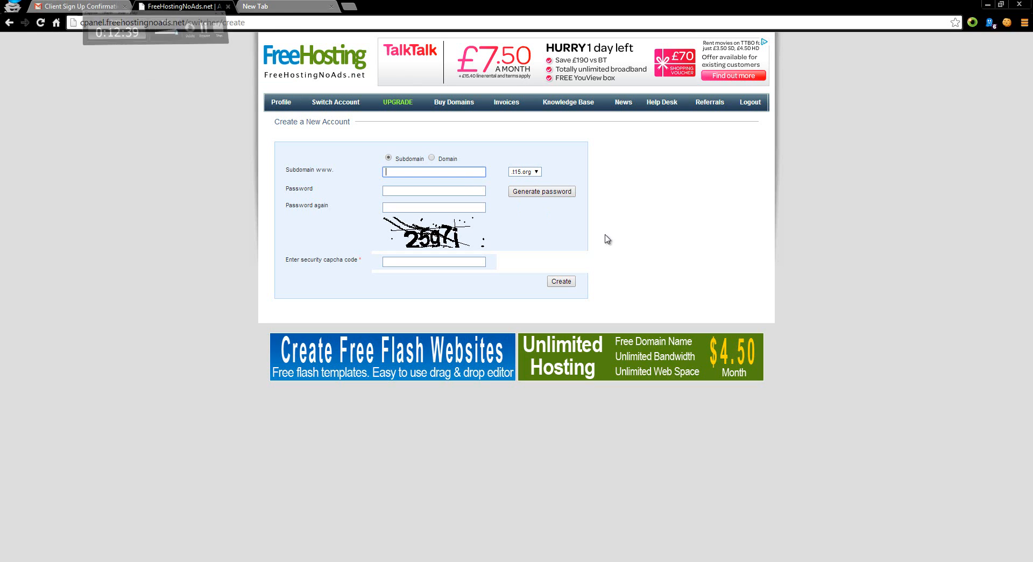
Enter the chosen subdomain name, the password twice and the security code, then submit
type("anb")
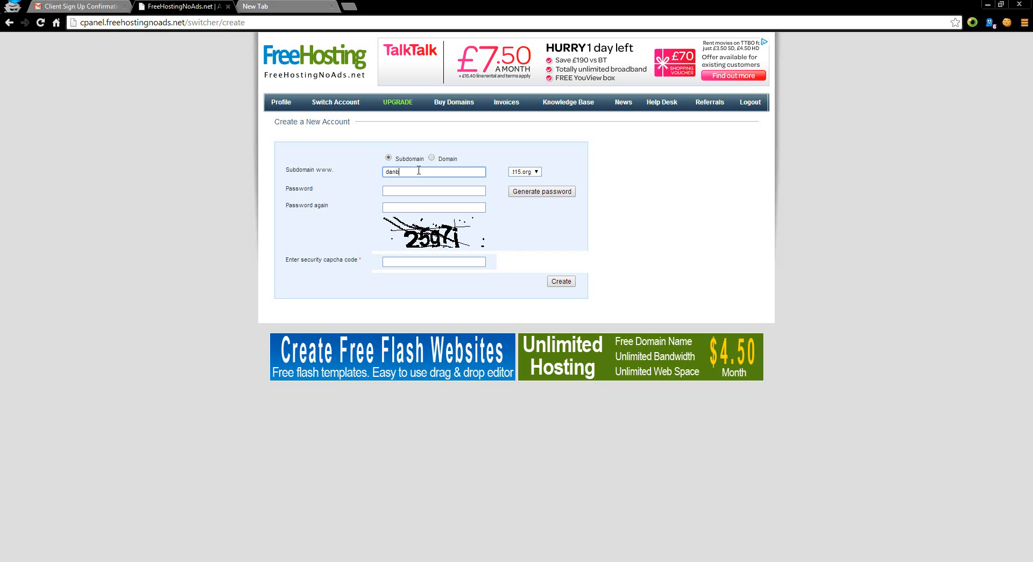
type("rookes2")
left_click_drag(447, 171, 244, 172)
left_click(443, 186)
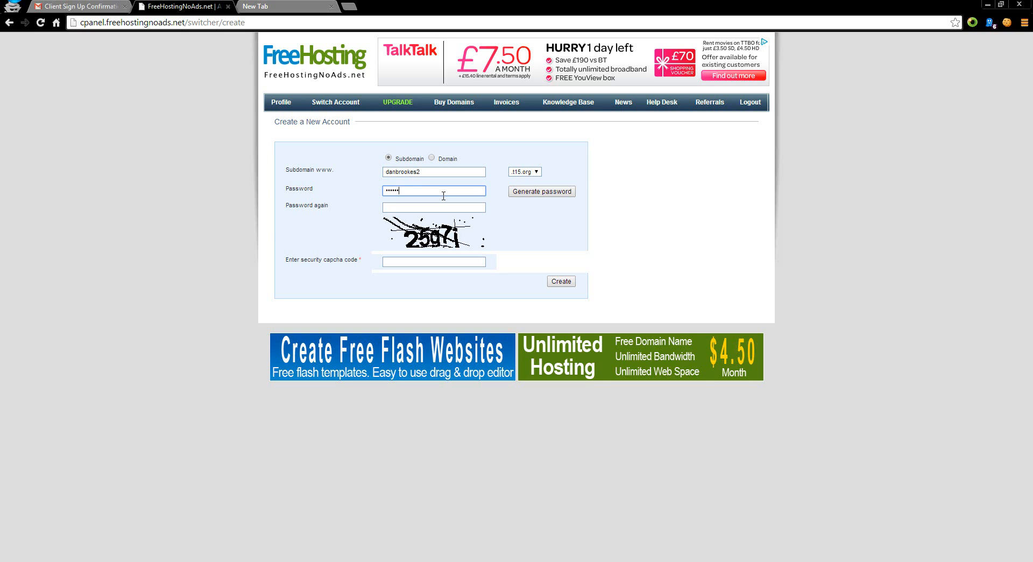
type("•••")
key("Tab")
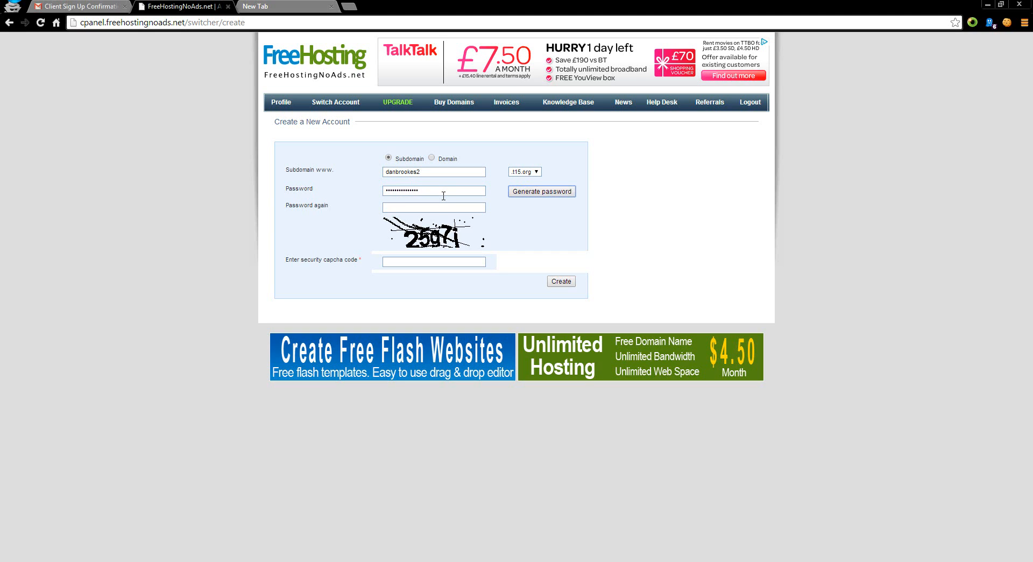
left_click(433, 205)
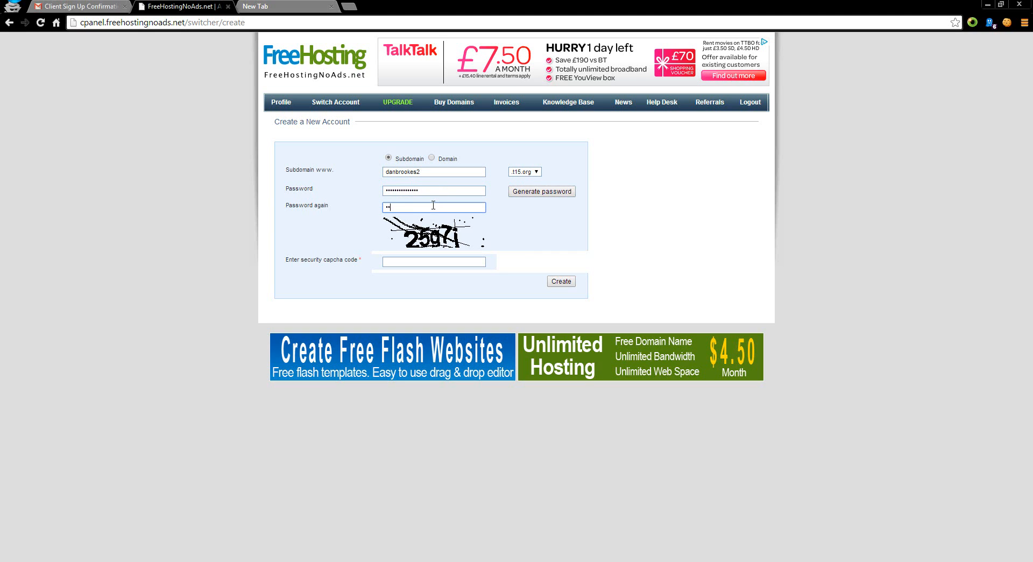
type("•••••••••••••••")
left_click(427, 261)
type("25")
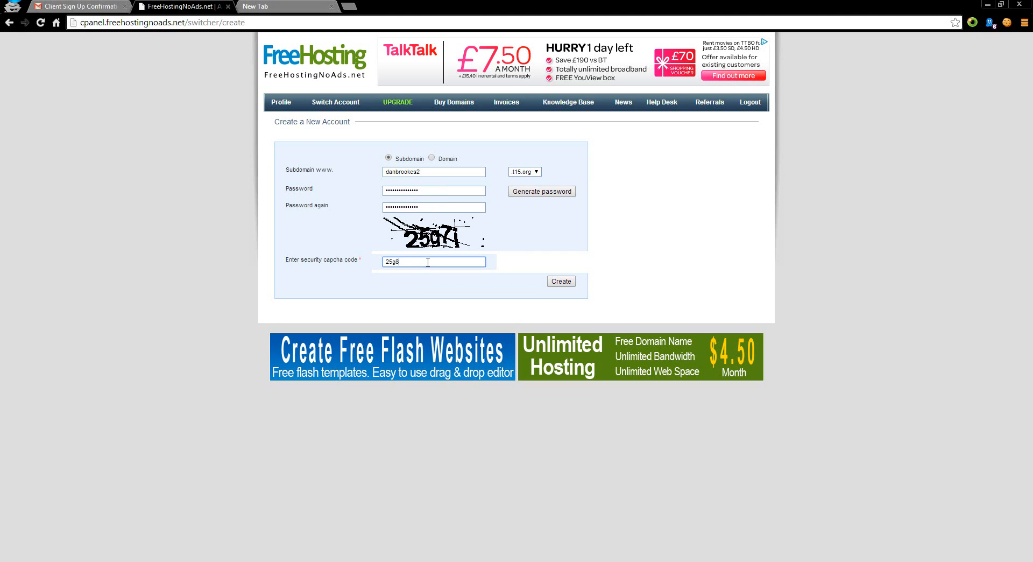
type("g7i")
left_click(570, 283)
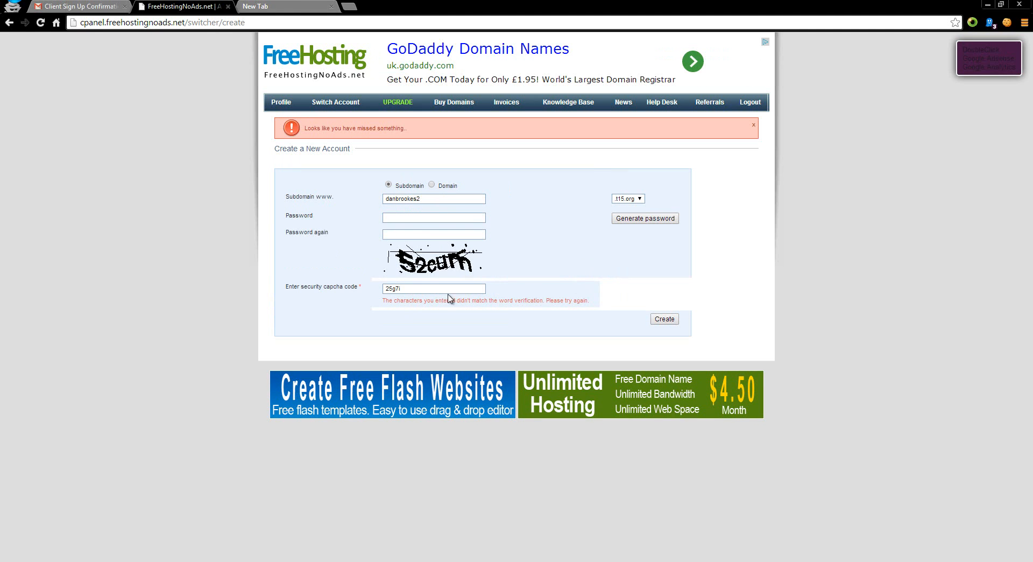
Correct the rejected security code, then open the new subdomain's site from the account list
left_click(441, 289)
left_click_drag(442, 289, 315, 286)
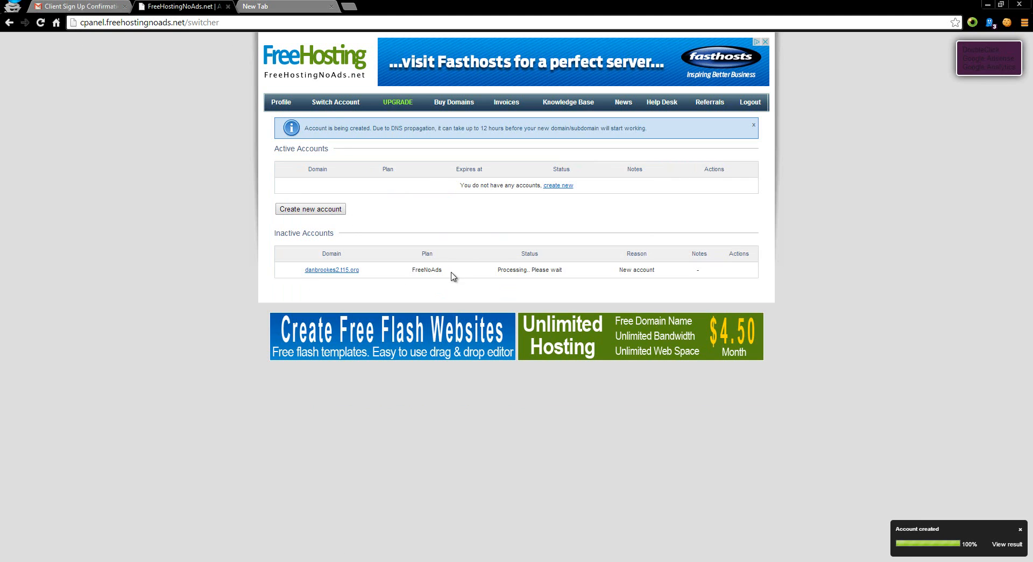
left_click_drag(417, 271, 602, 272)
left_click(330, 270)
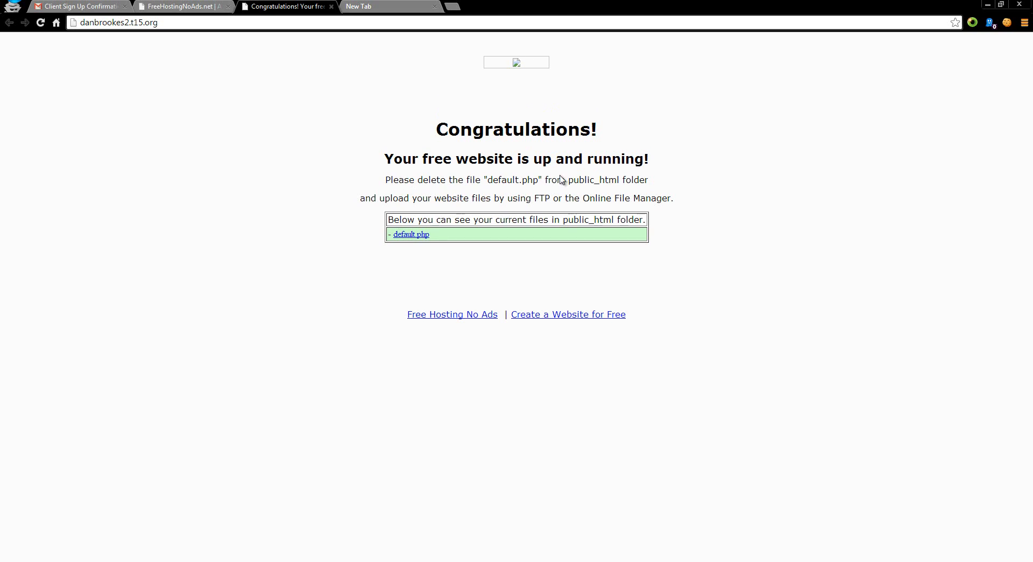
Review the congratulations page, noting the default.php deletion hint and the new site's address
left_click_drag(490, 181, 560, 181)
left_click(619, 181)
left_click_drag(168, 21, 1, 13)
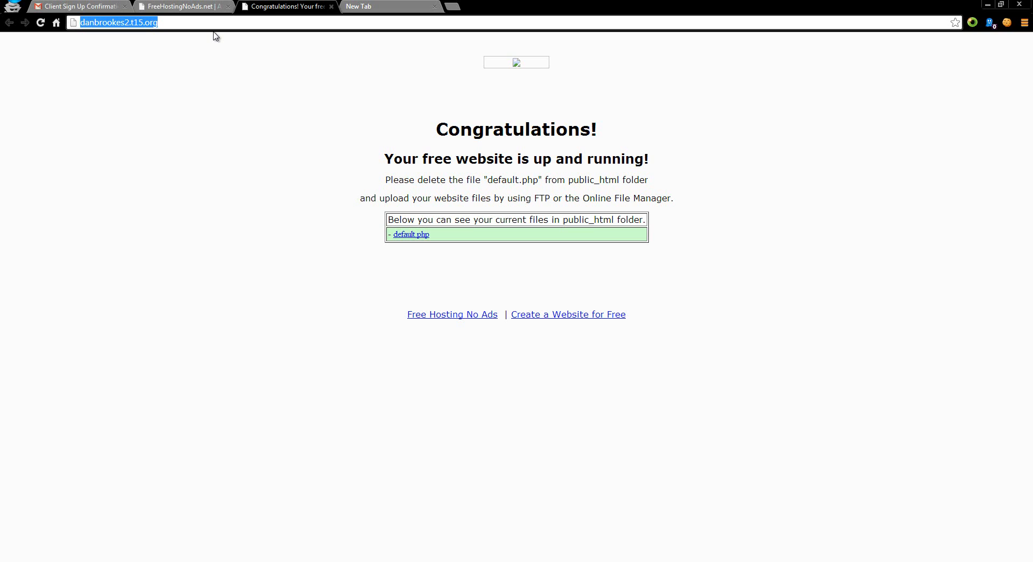
Close the site preview and check the new account's status in the account list
left_click(209, 9)
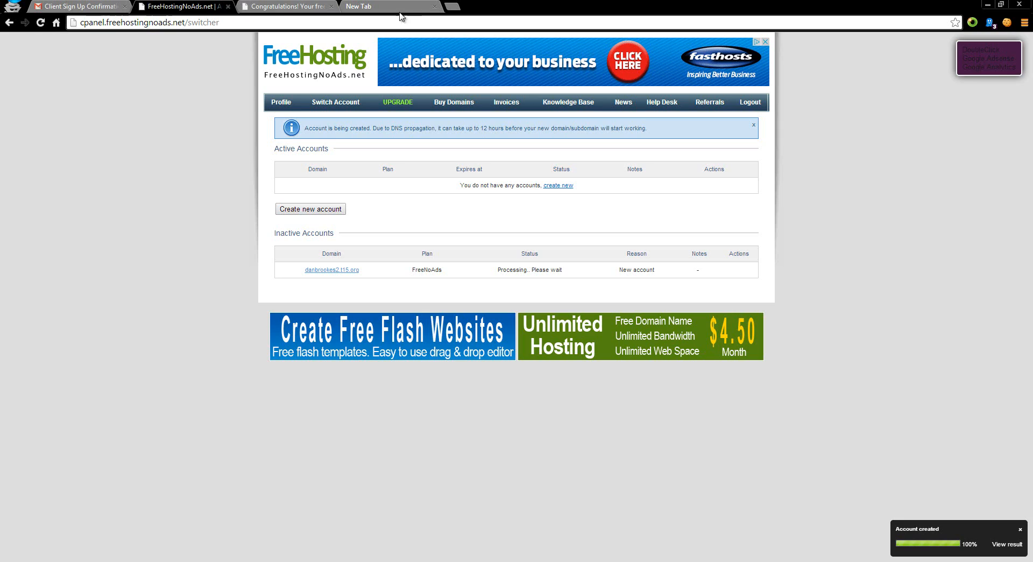
left_click(331, 7)
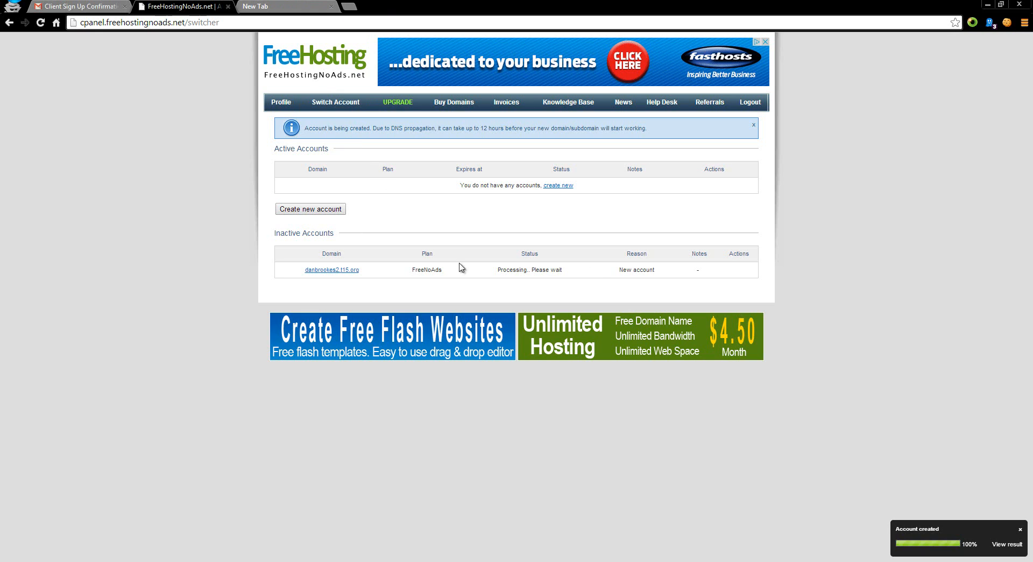
left_click_drag(496, 272, 581, 289)
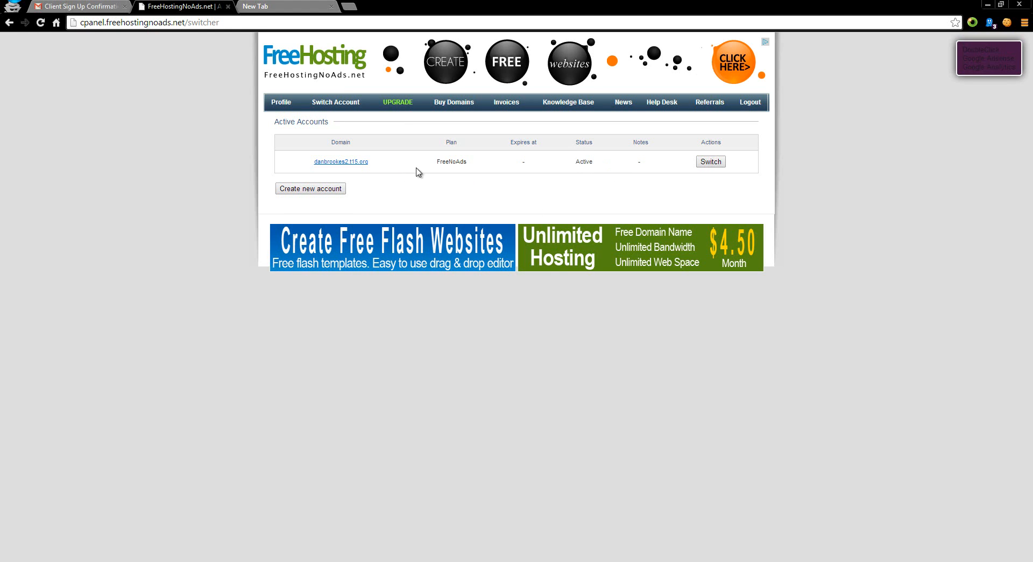
Switch into the account's control panel and review its details, including the 20000 MB disk space
left_click(713, 162)
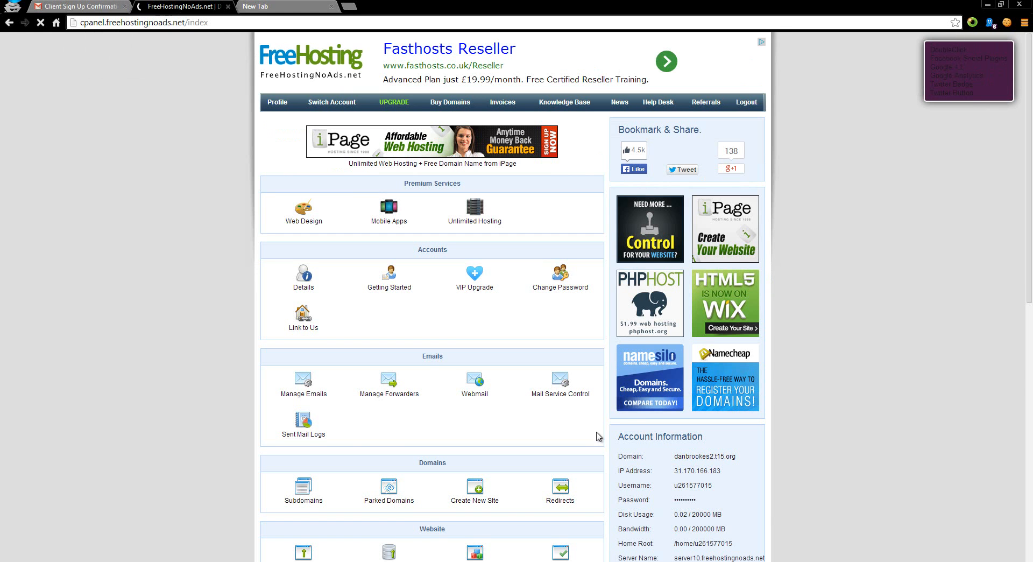
scroll(113, 308, "down", 6)
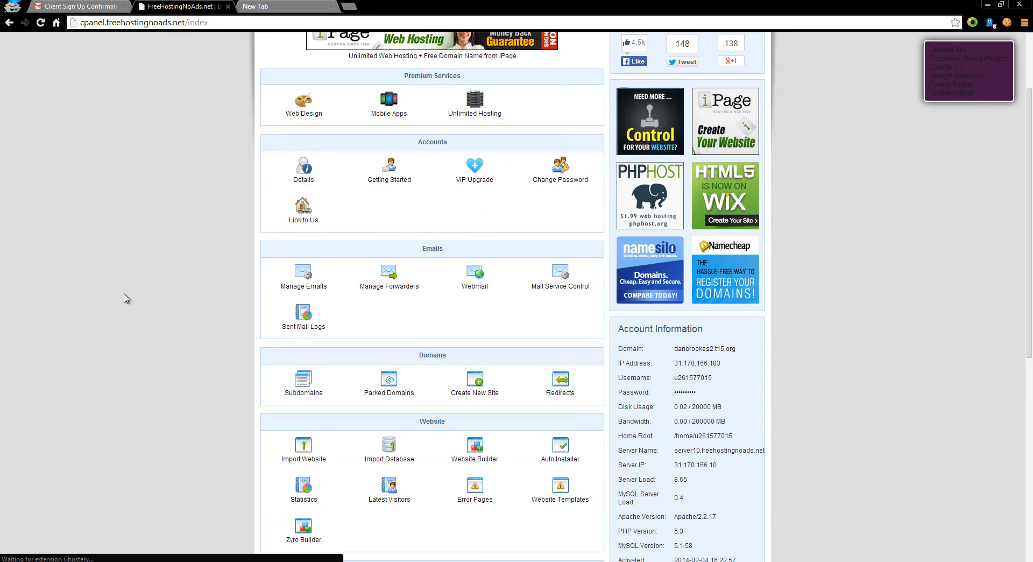
scroll(107, 312, "down", 4)
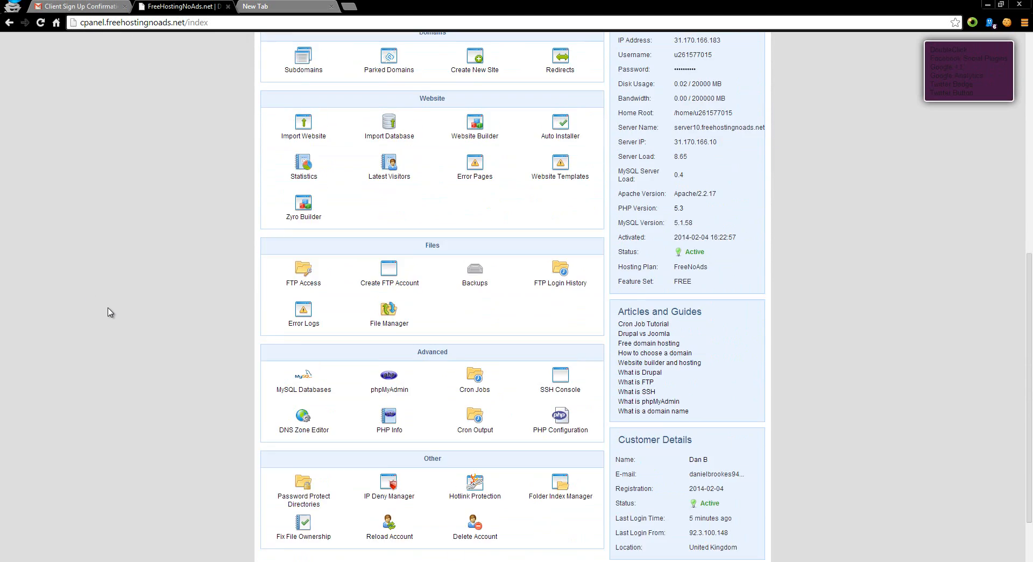
scroll(385, 409, "up", 2)
scroll(376, 403, "up", 7)
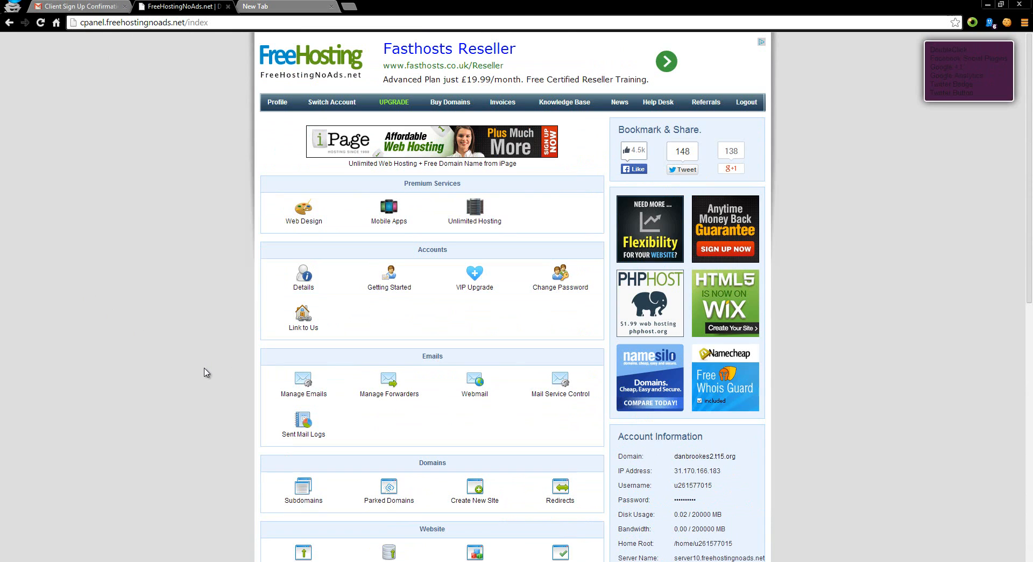
scroll(208, 371, "down", 1)
scroll(206, 372, "down", 5)
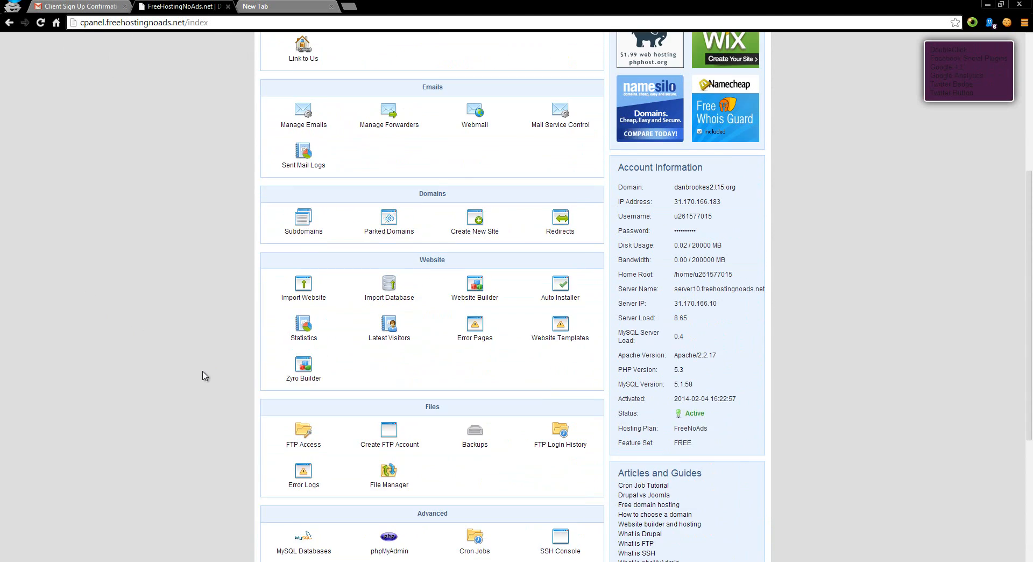
scroll(204, 375, "up", 2)
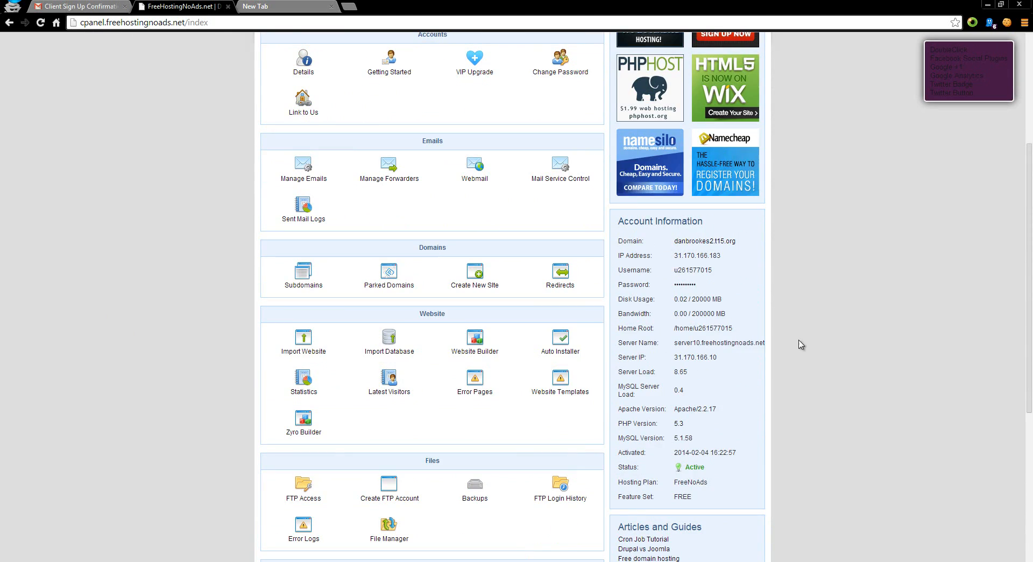
left_click_drag(662, 243, 763, 438)
left_click(763, 417)
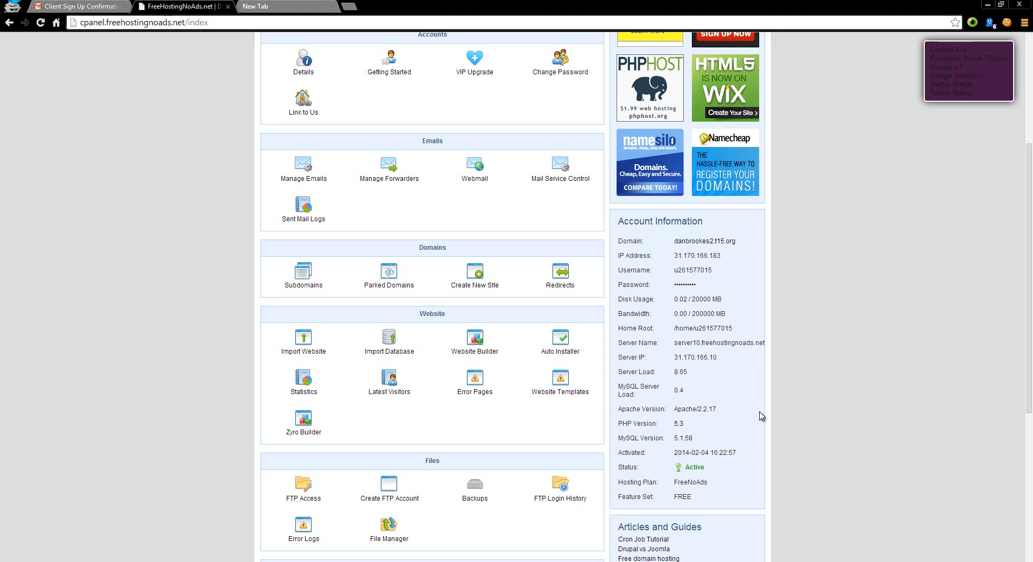
left_click_drag(694, 301, 724, 303)
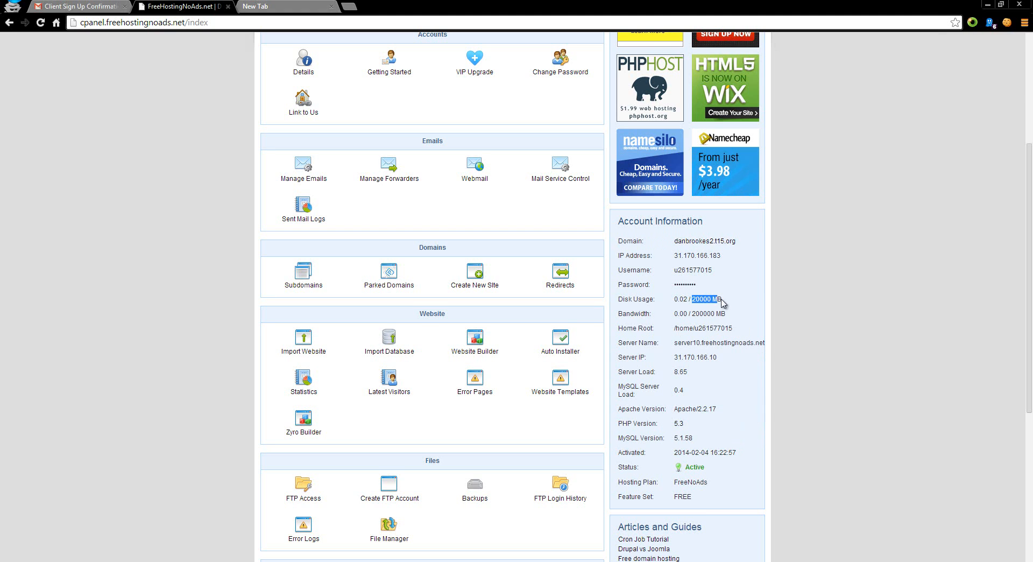
left_click(692, 295)
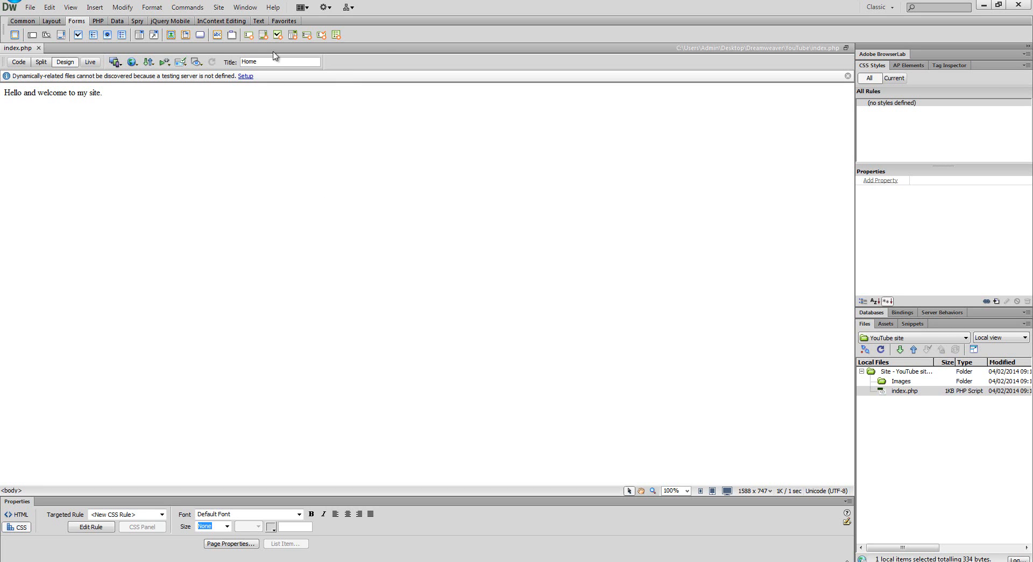
Edit the YouTube site from Manage Sites and add a new server in its Servers category
left_click(218, 7)
left_click(251, 44)
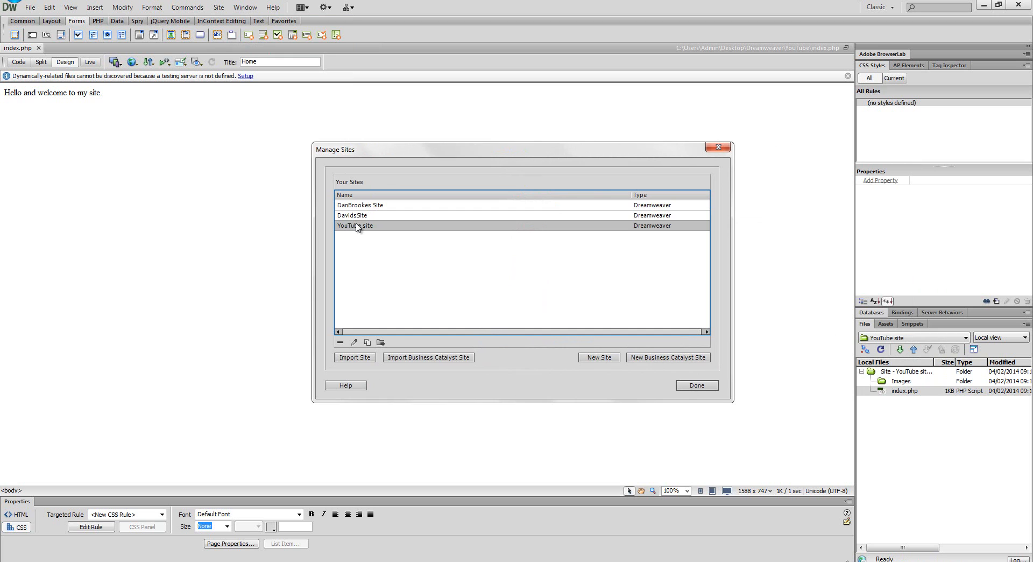
double_click(396, 226)
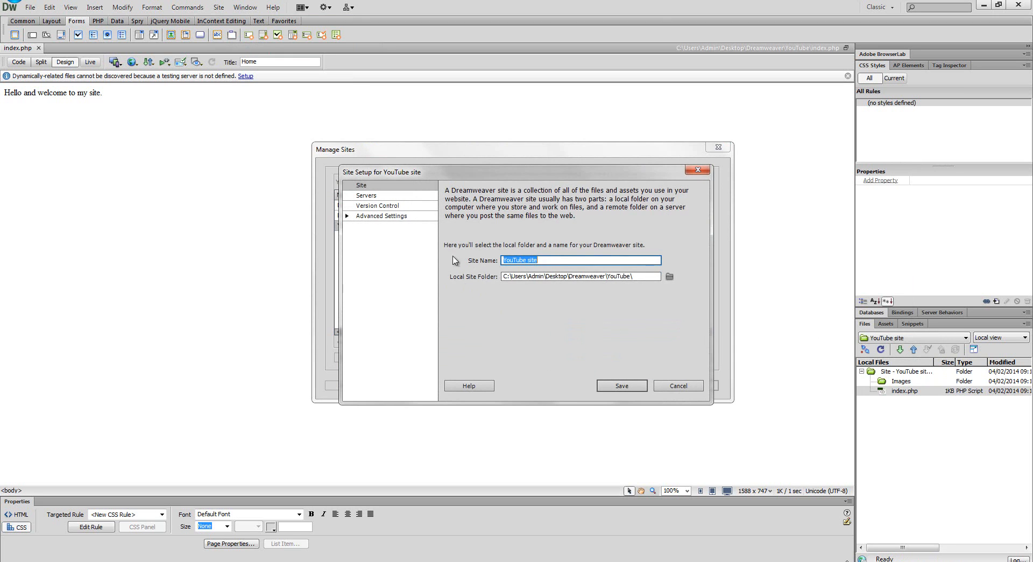
left_click(392, 196)
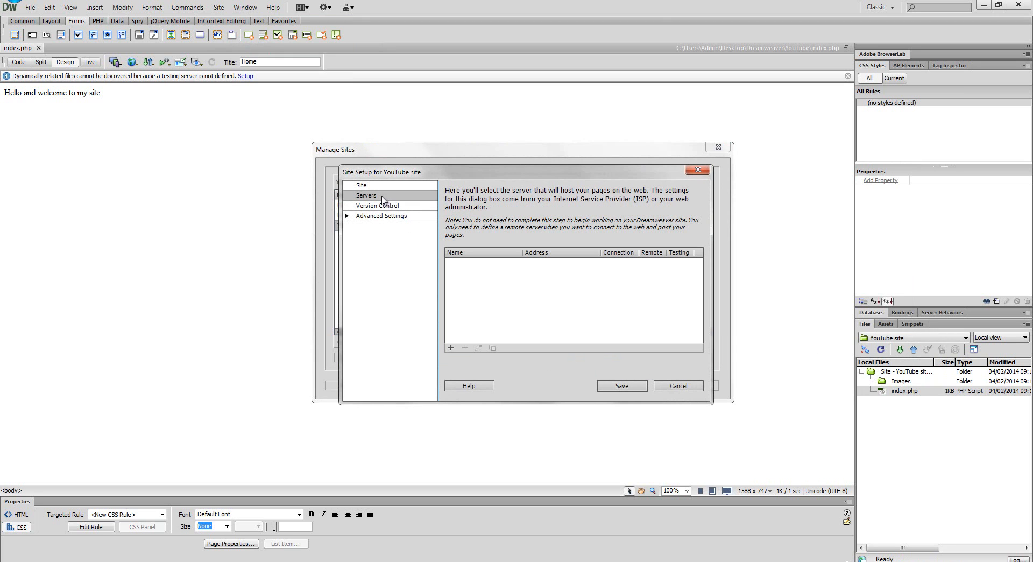
left_click(451, 347)
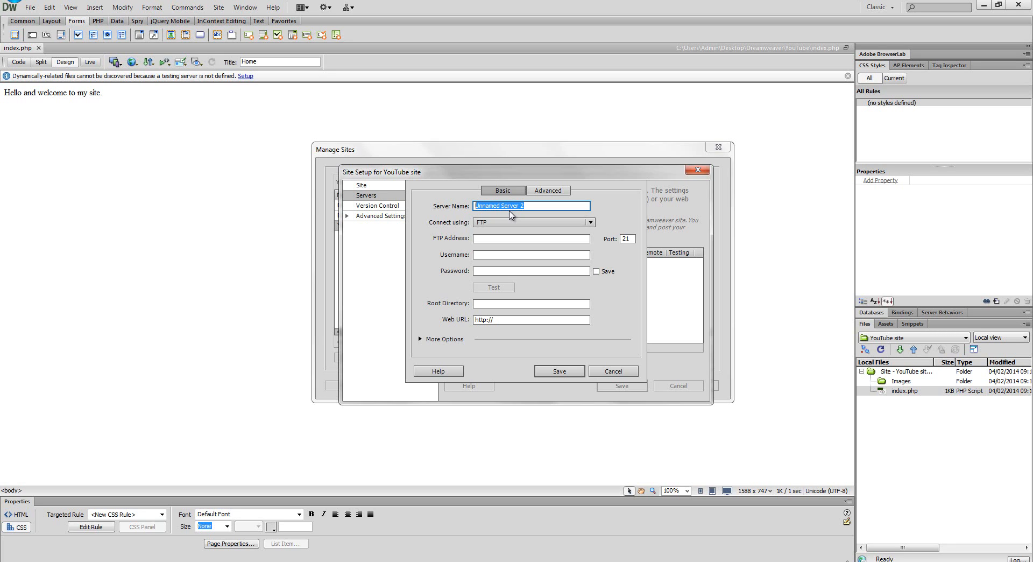
Name the new server after the hosting account ('… Server') and set Connect using to FTP
type("DanBrookes2 Sever")
left_click_drag(528, 205, 417, 203)
left_click(523, 208)
type("r")
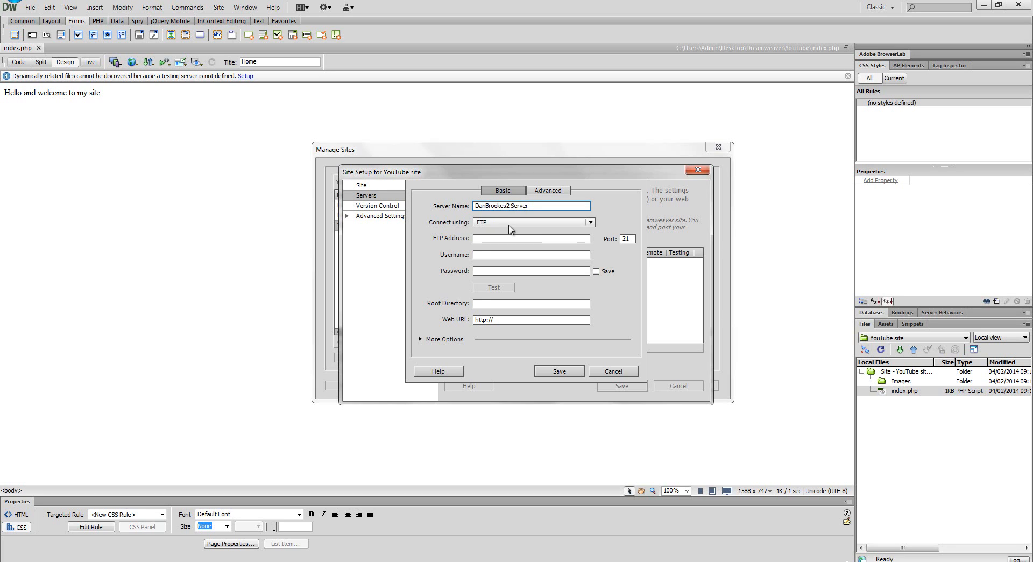
left_click(510, 230)
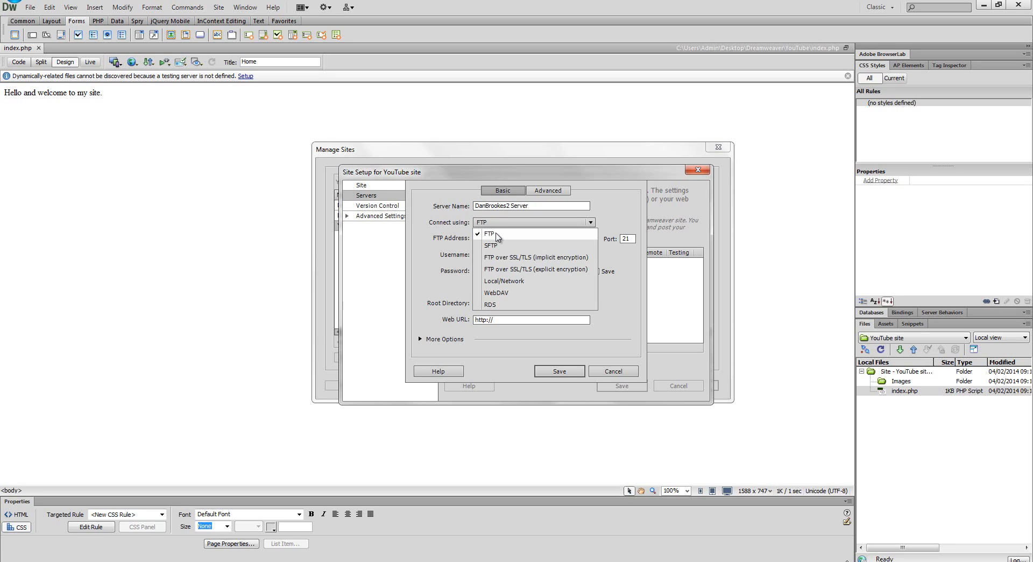
left_click(496, 237)
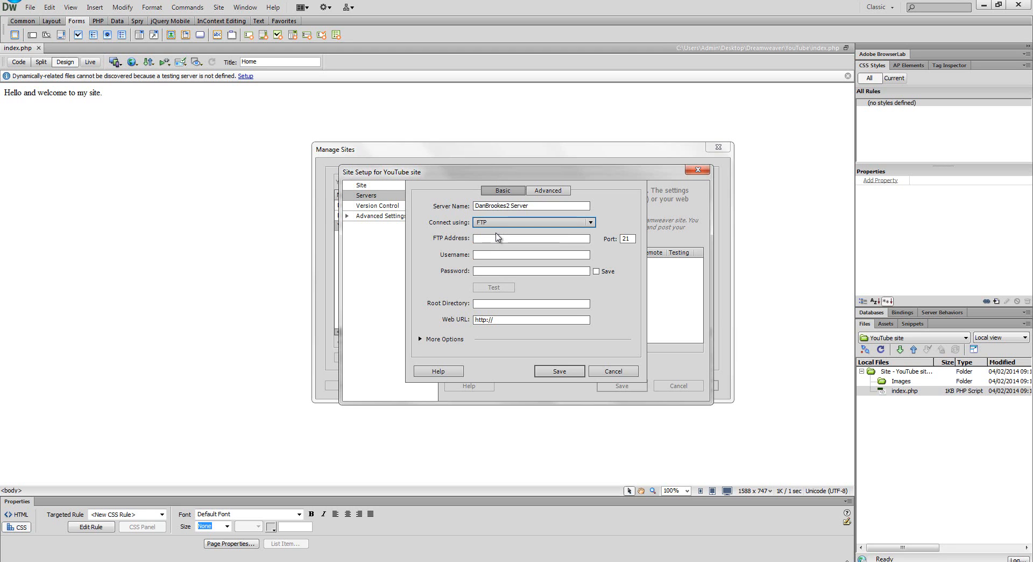
left_click(476, 237)
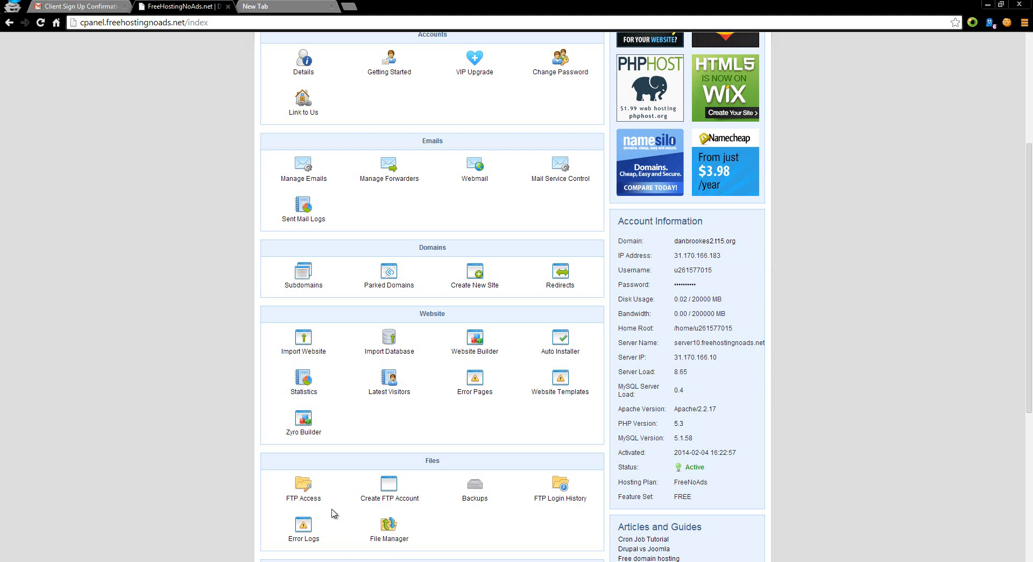
Open the account's FTP Access page in the hosting control panel to view its FTP details
scroll(458, 481, "down", 3)
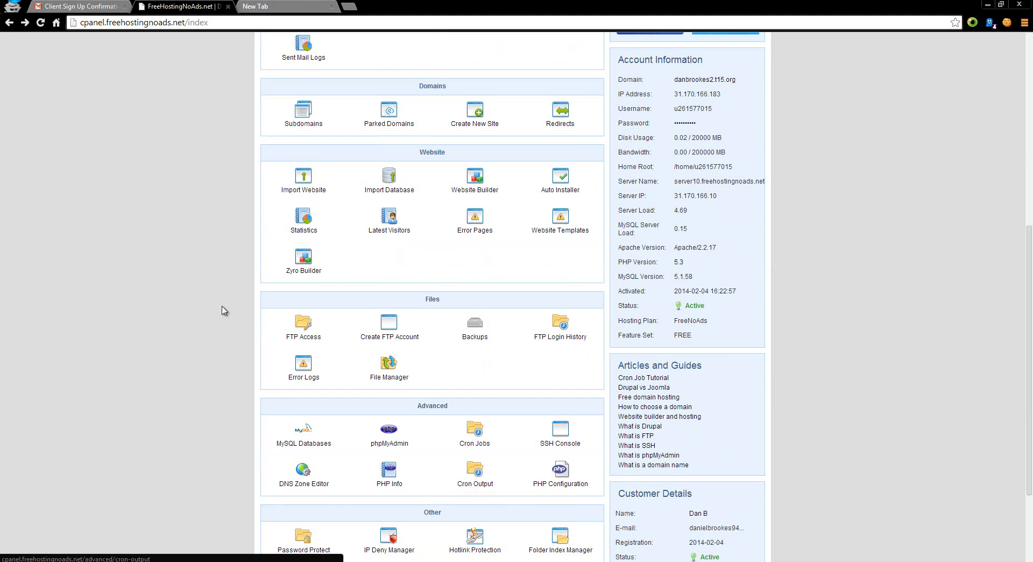
left_click(302, 330)
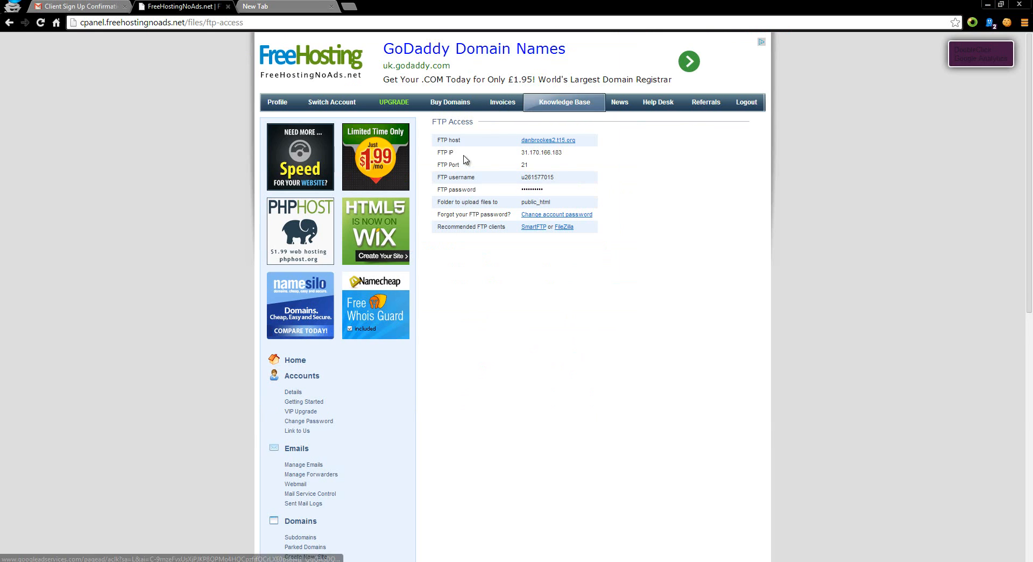
left_click_drag(430, 125, 583, 237)
left_click(640, 255)
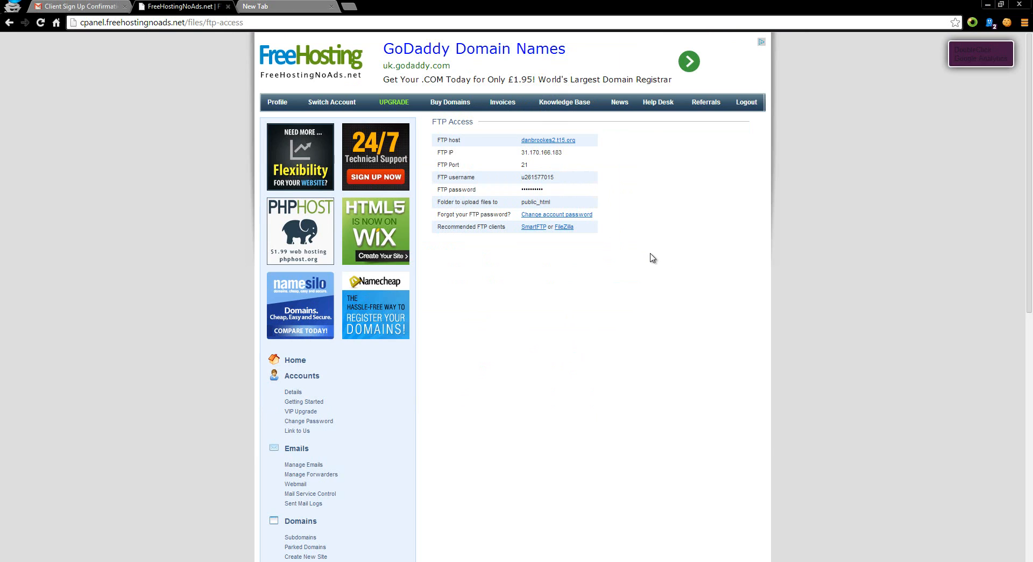
scroll(652, 258, "down", 1)
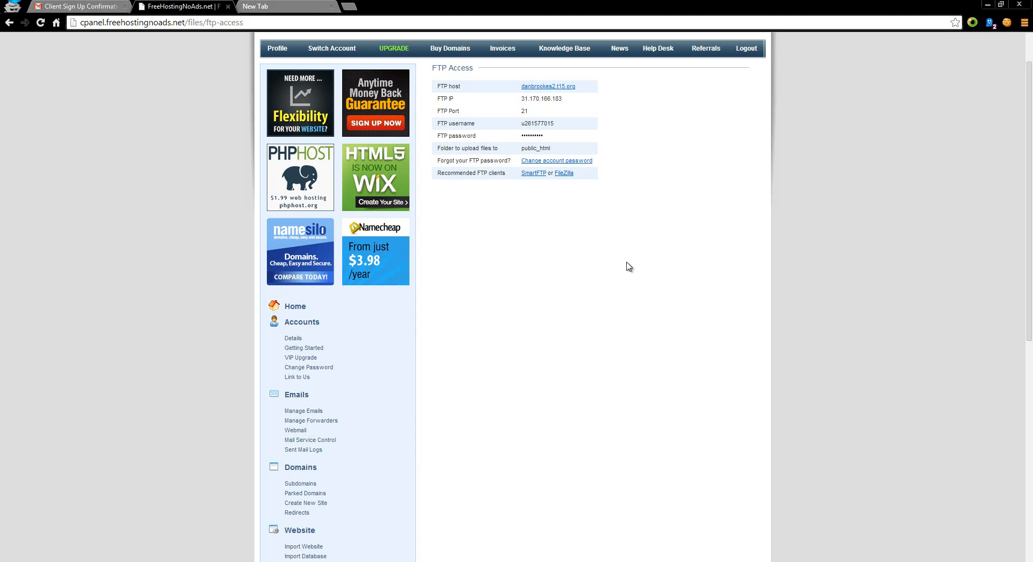
scroll(574, 141, "up", 1)
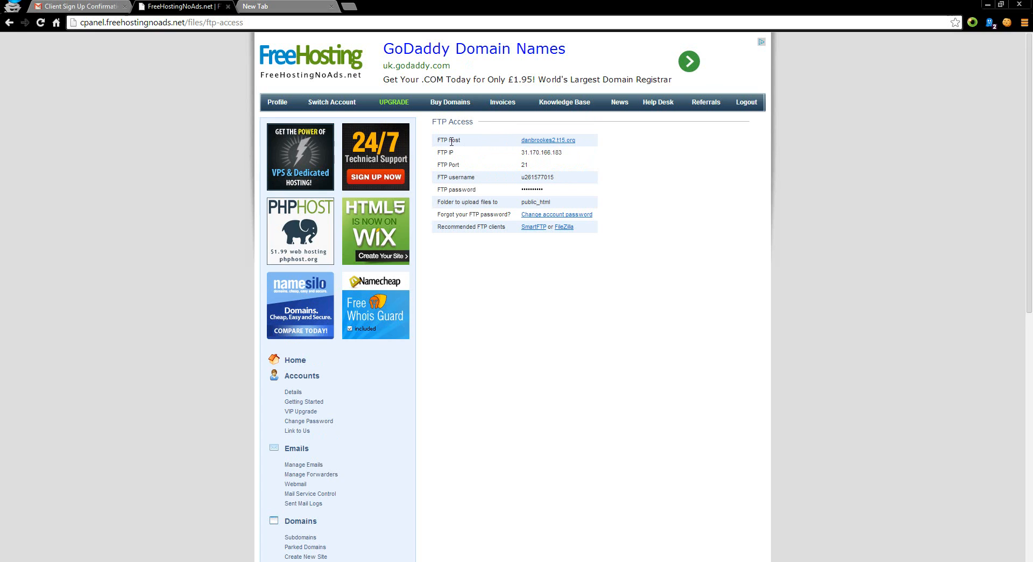
left_click_drag(430, 141, 575, 156)
left_click(531, 141)
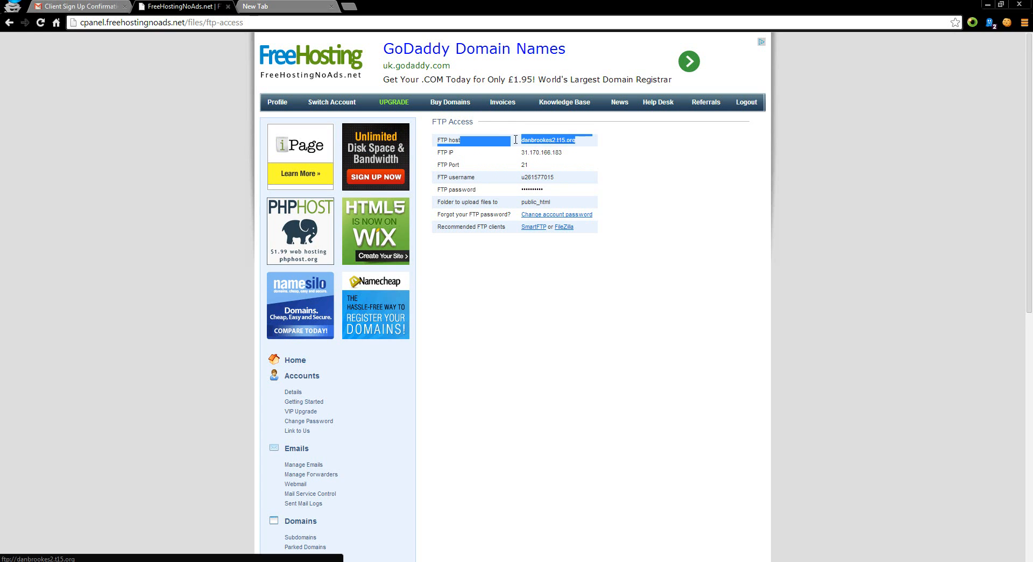
left_click(576, 158)
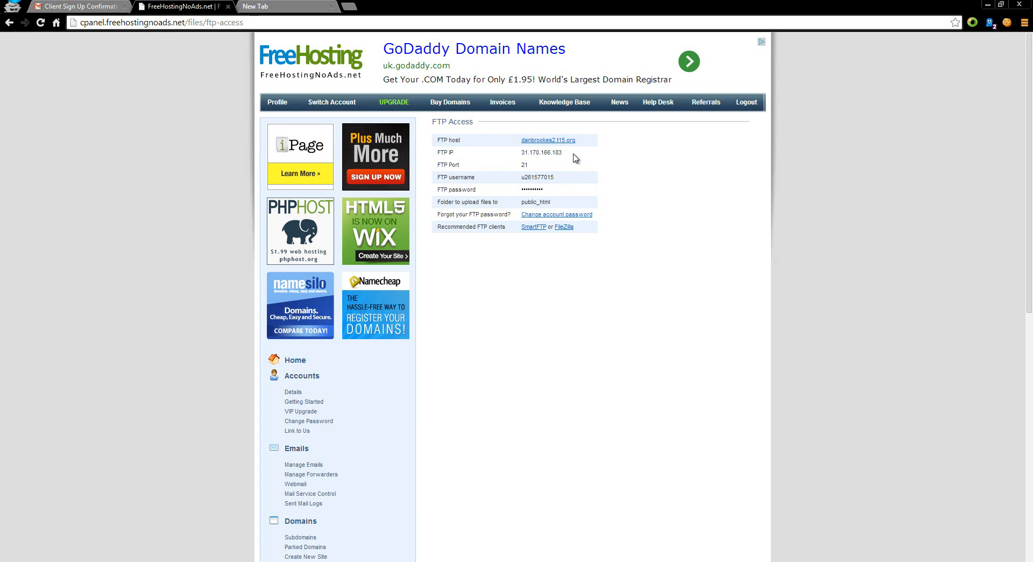
Copy the FTP IP 31.170.166.183 into Dreamweaver's FTP Address field
double_click(454, 153)
left_click(476, 160)
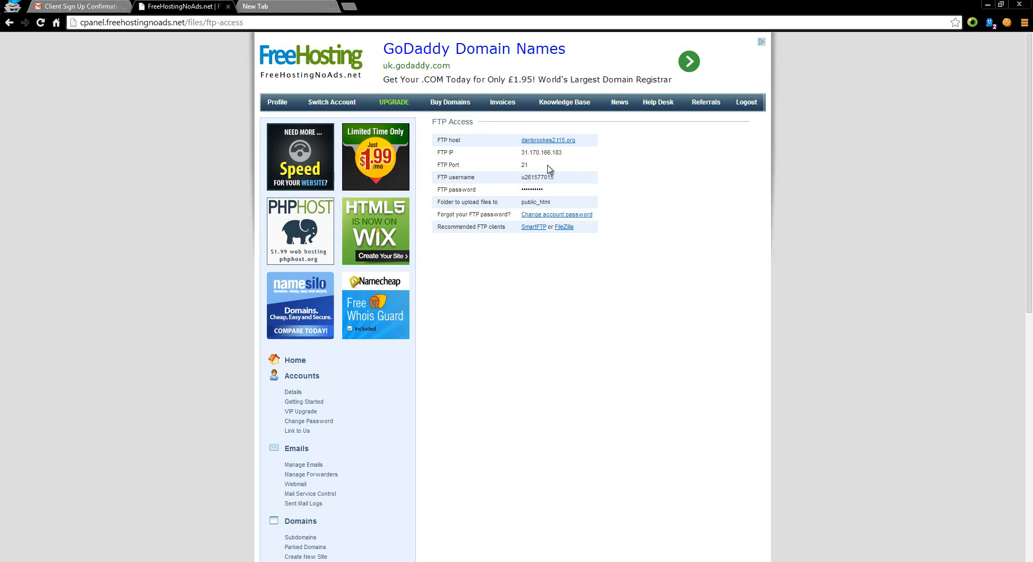
left_click_drag(568, 154, 522, 155)
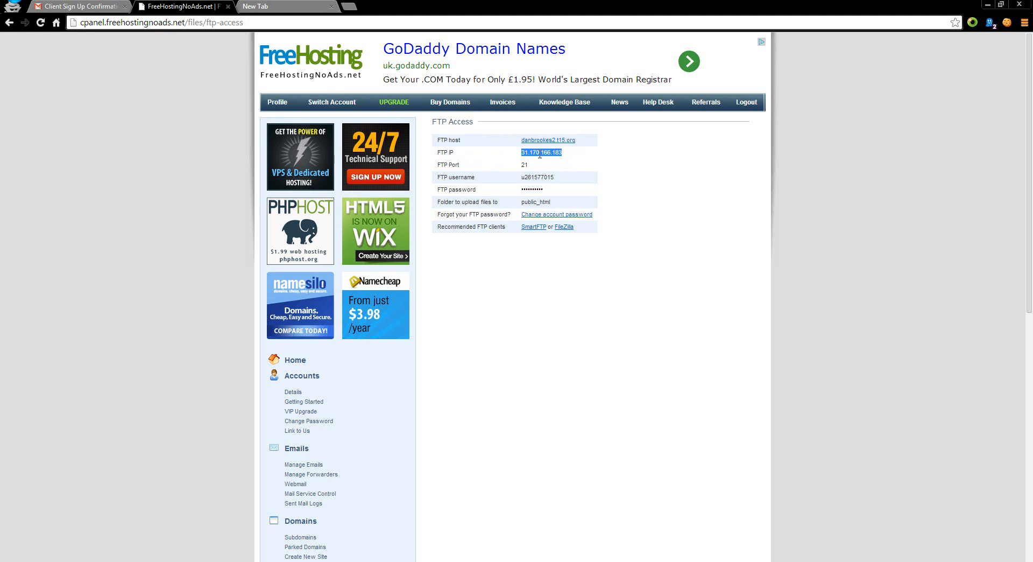
left_click_drag(522, 153, 566, 153)
key("ctrl+c")
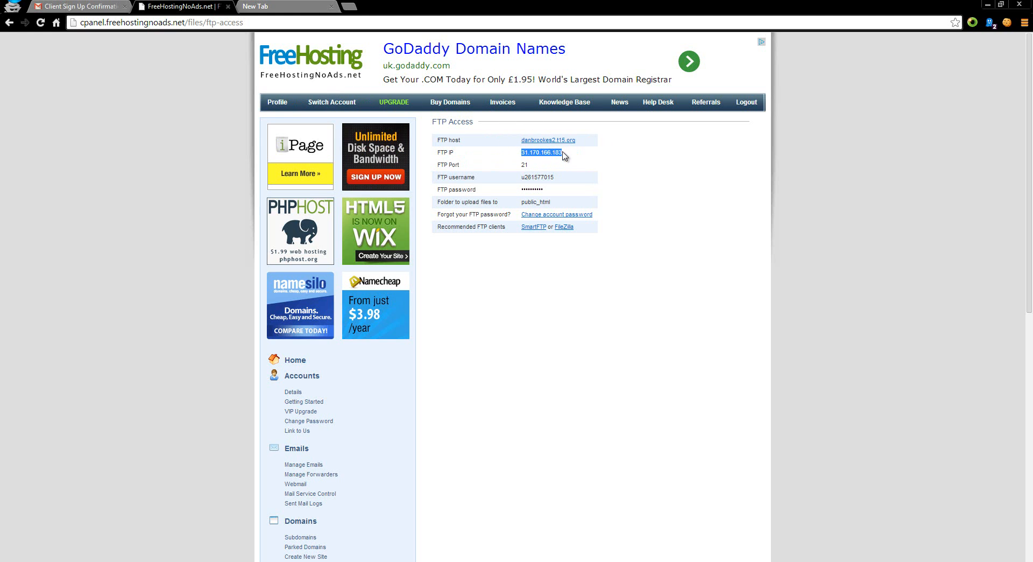
left_click(125, 7)
key("alt+Tab")
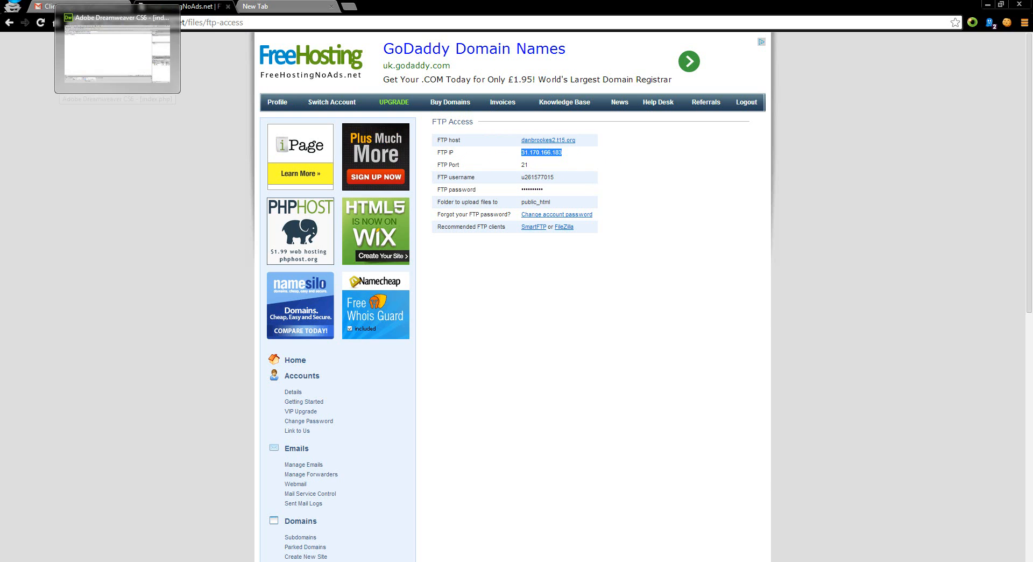
left_click(488, 239)
key("ctrl+v")
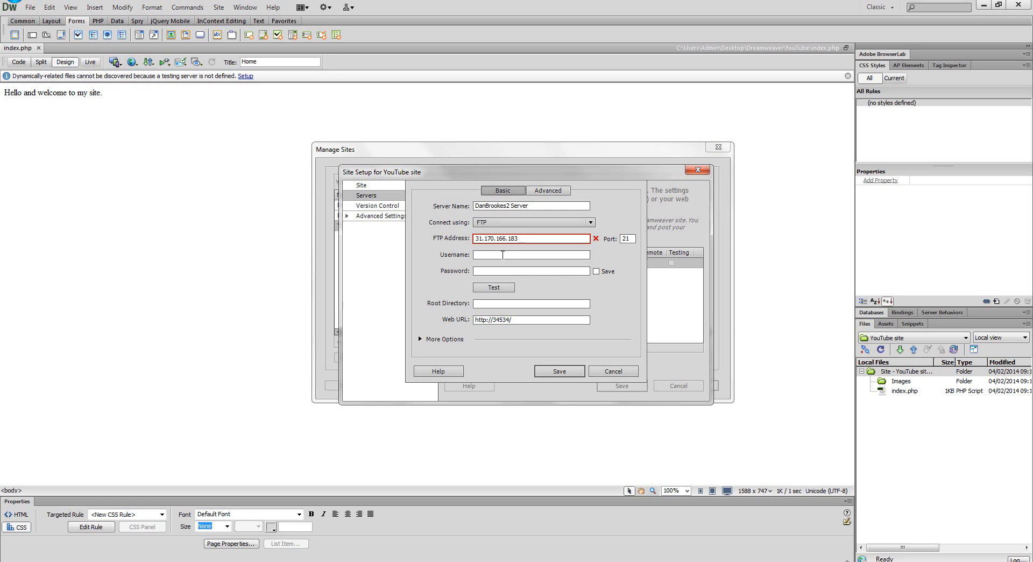
Confirm the FTP port is 21 by comparing it with the hosting FTP details
double_click(630, 239)
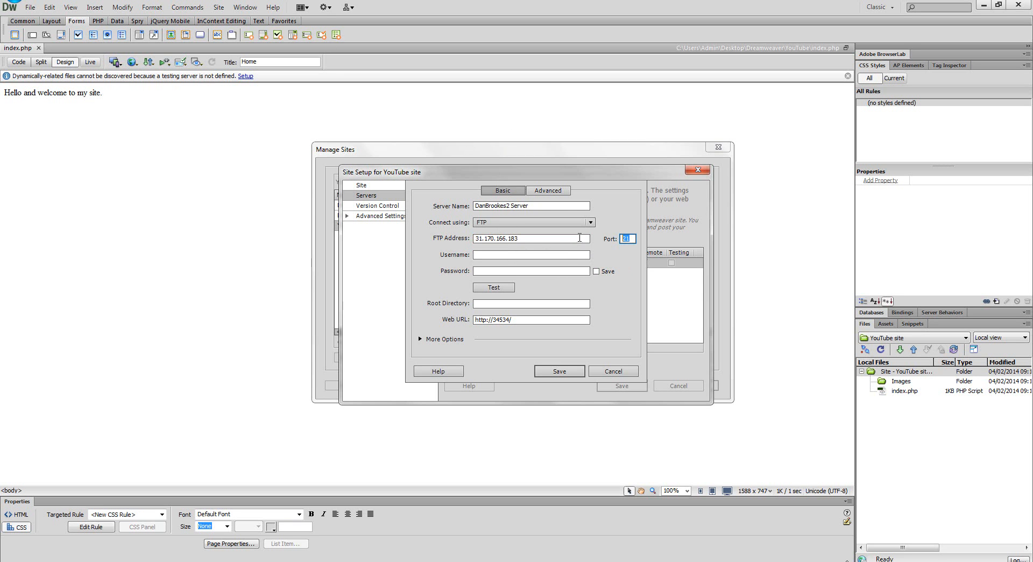
key("alt+Tab")
left_click_drag(535, 167, 522, 168)
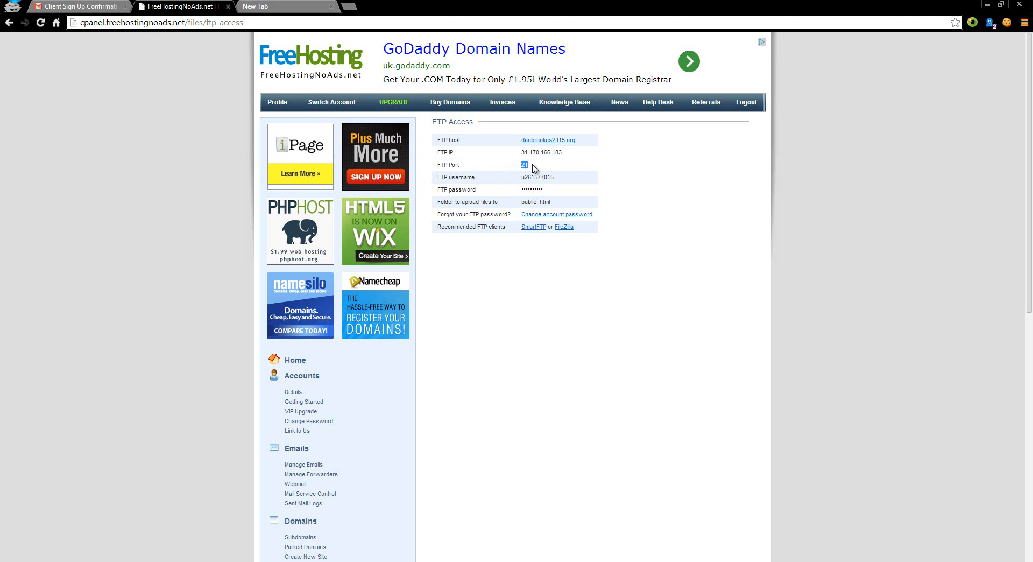
key("alt+Tab")
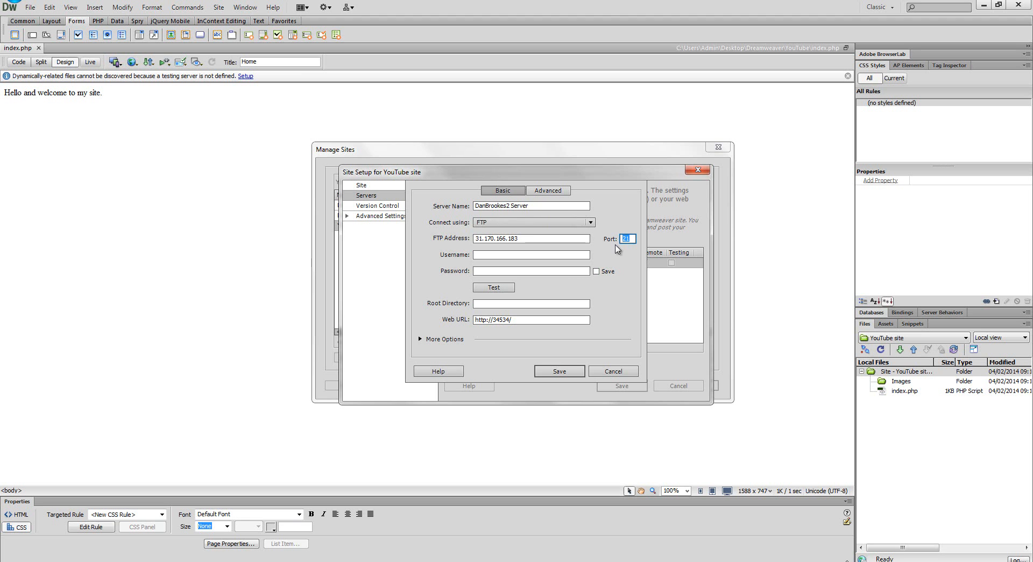
key("alt+Tab")
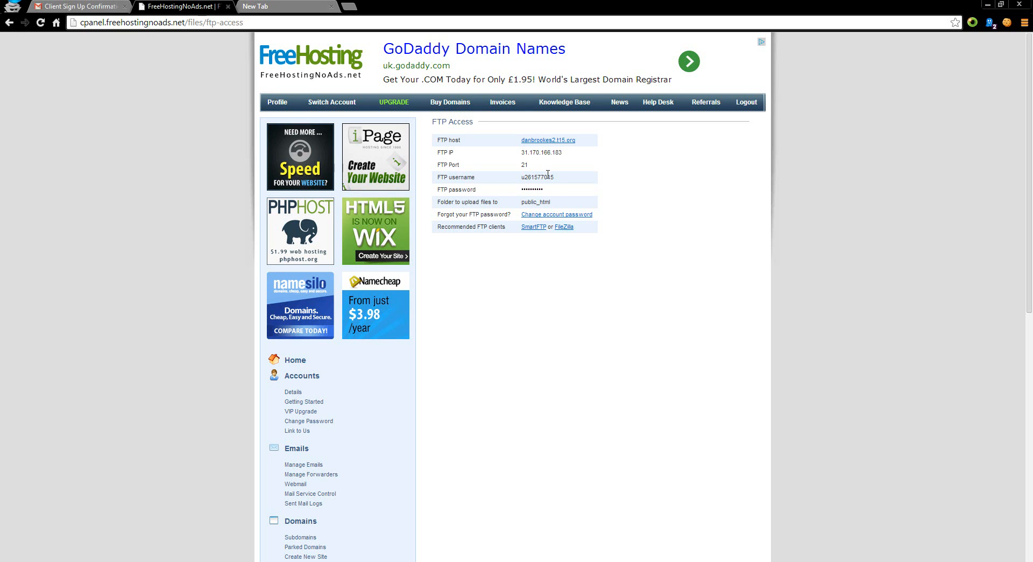
Paste the hosting account's FTP username into the Username field and move to Password
double_click(544, 177)
key("ctrl+c")
key("alt+Tab")
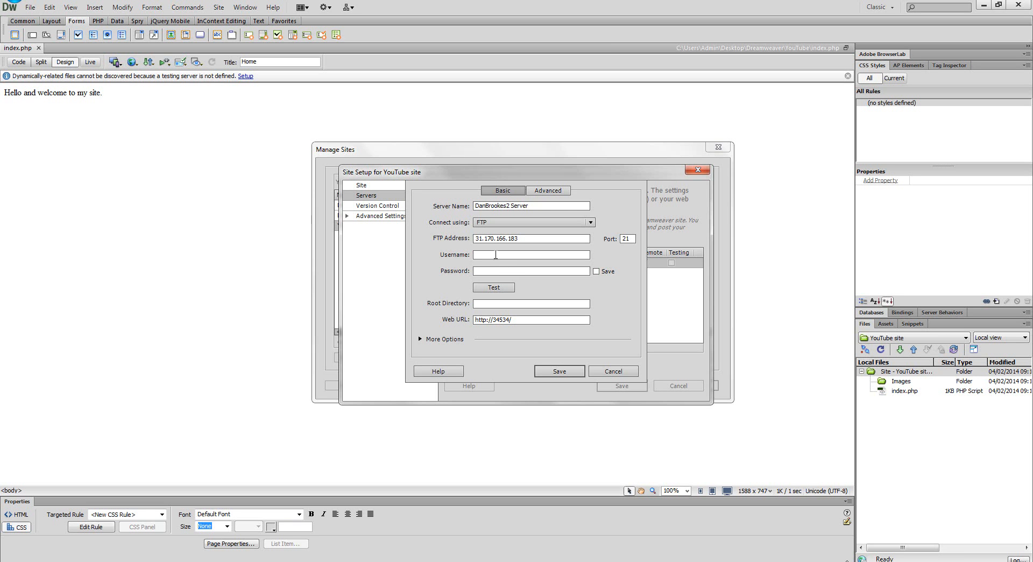
left_click(501, 255)
key("ctrl+v")
left_click(503, 270)
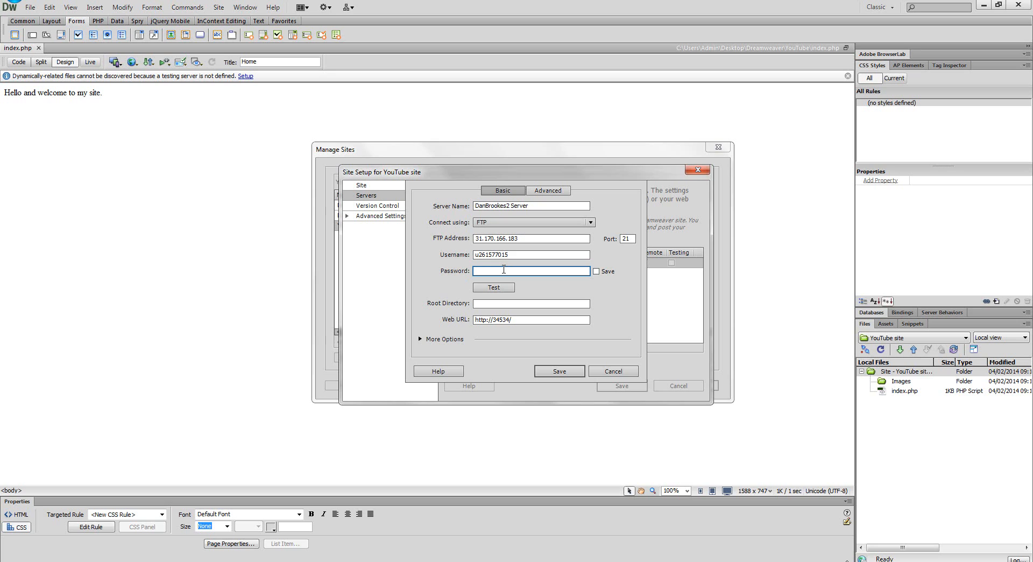
left_click_drag(524, 238, 433, 237)
left_click(525, 273)
key("alt+Tab")
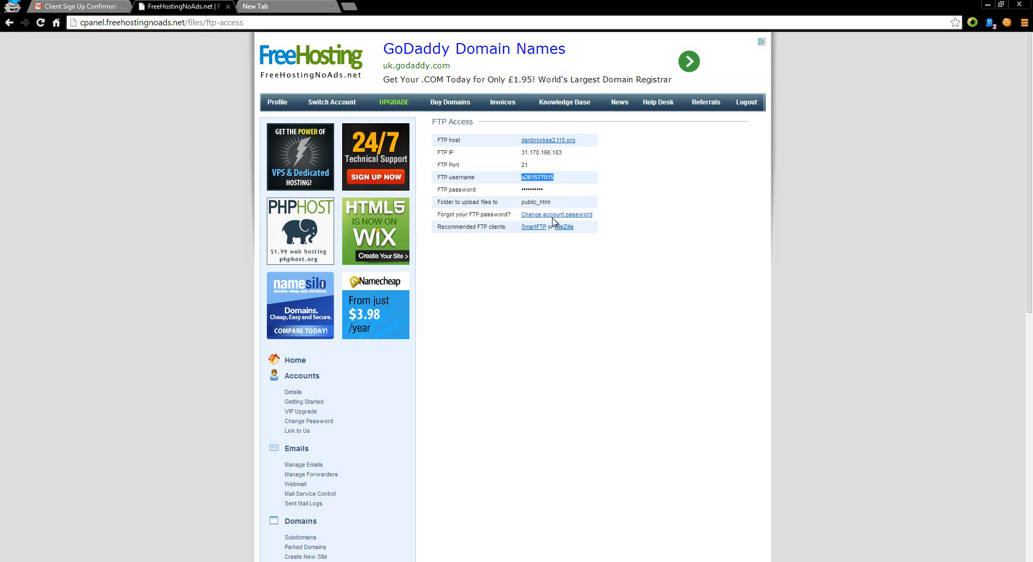
key("alt+Tab")
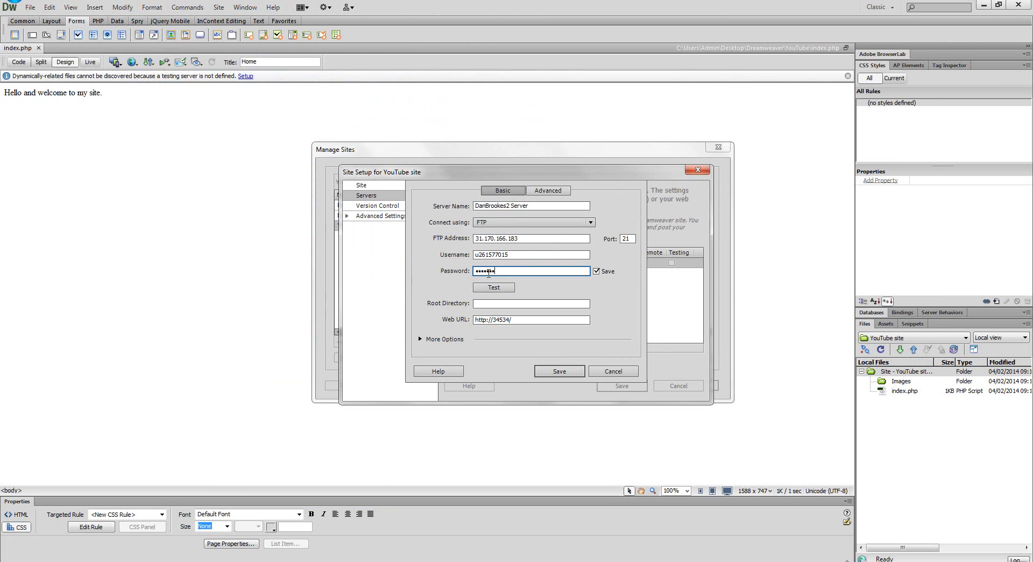
Enter the FTP password and test the connection, dismissing the success message
type("******")
left_click(496, 287)
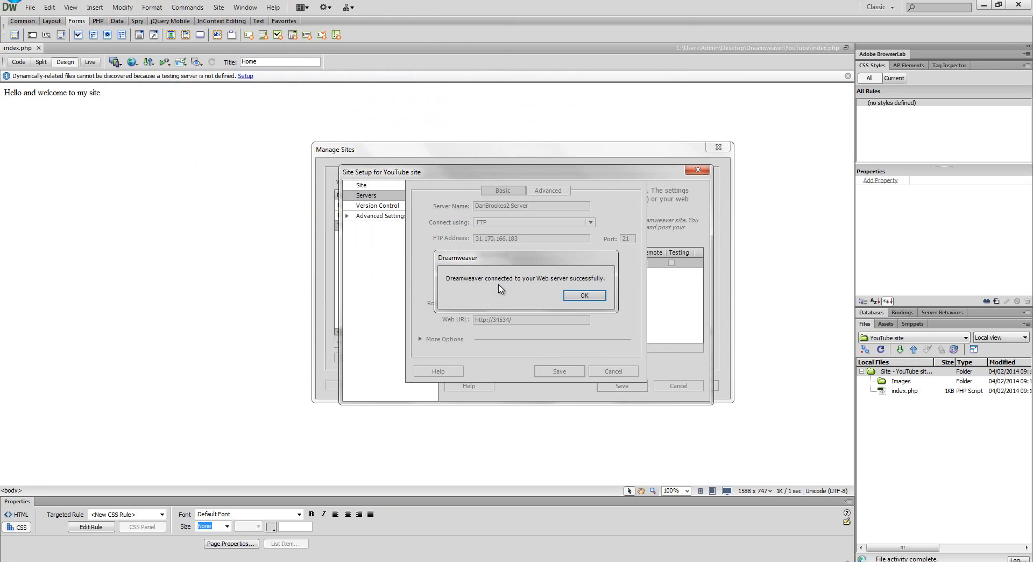
left_click(584, 296)
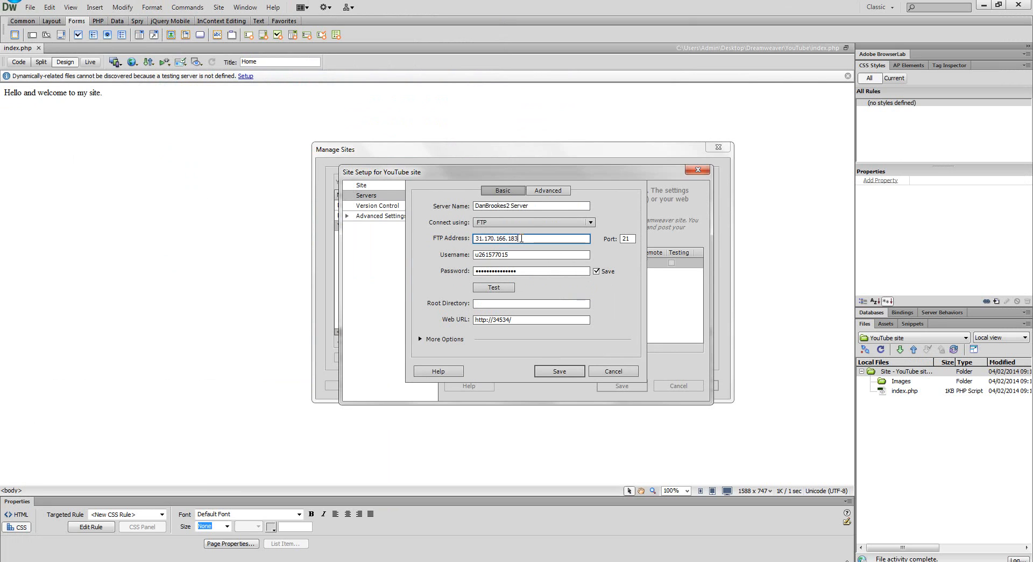
Recheck the FTP address, username and password fields against the hosting FTP details
left_click_drag(519, 238, 475, 238)
key("alt+Tab")
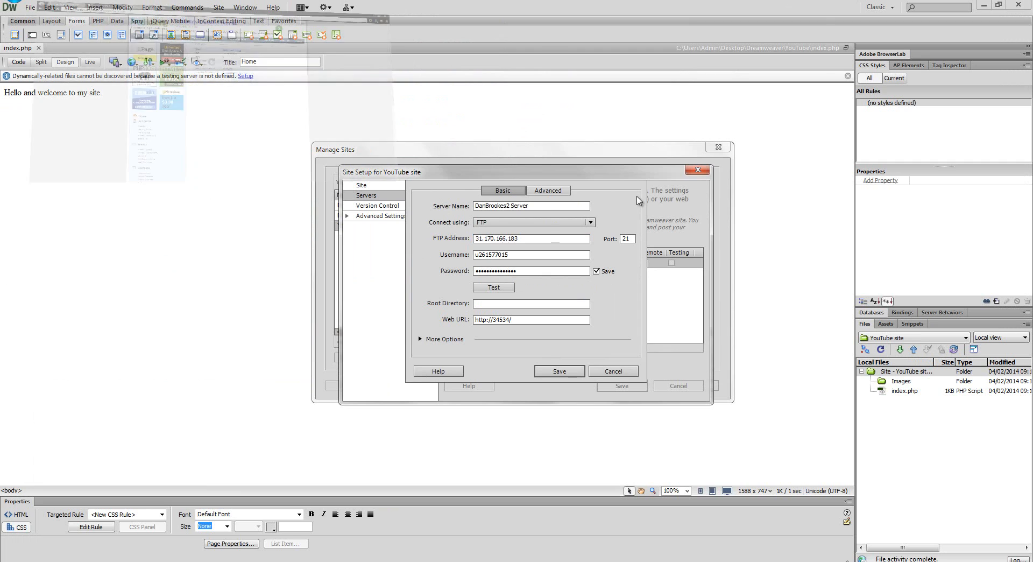
mouse_move(70, 1)
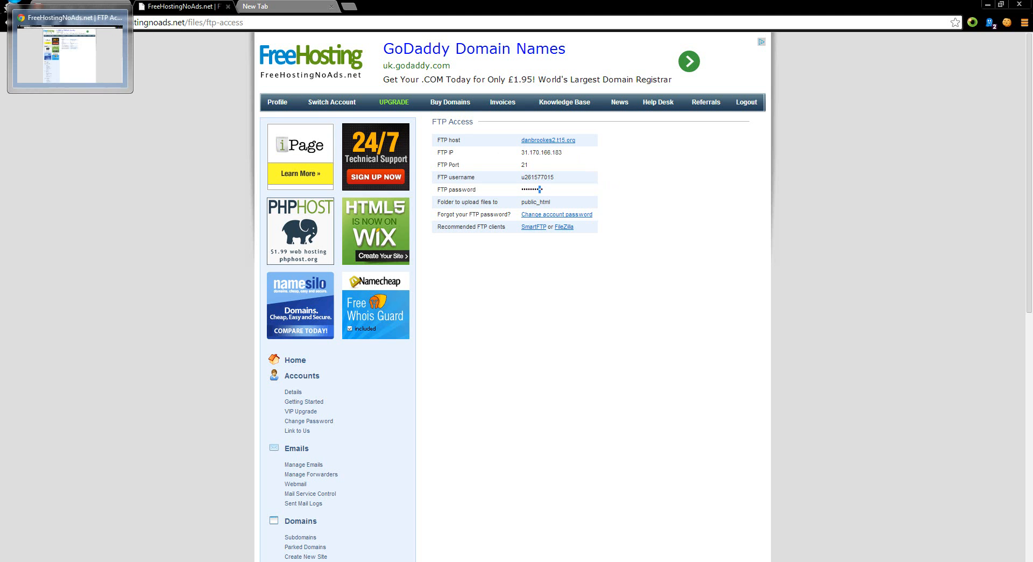
key("alt+Tab")
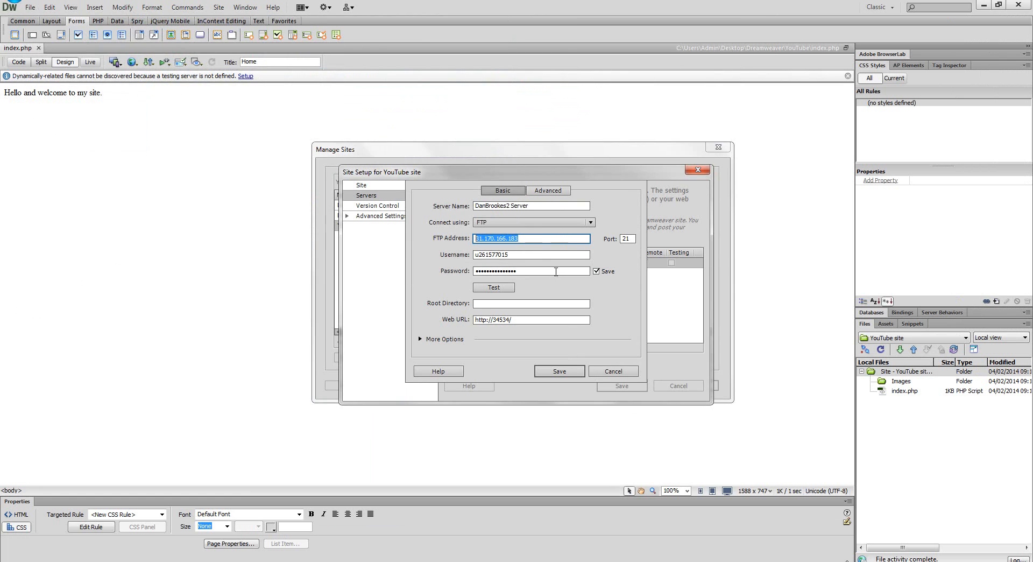
left_click(533, 253)
key("ctrl+v")
double_click(533, 254)
double_click(537, 271)
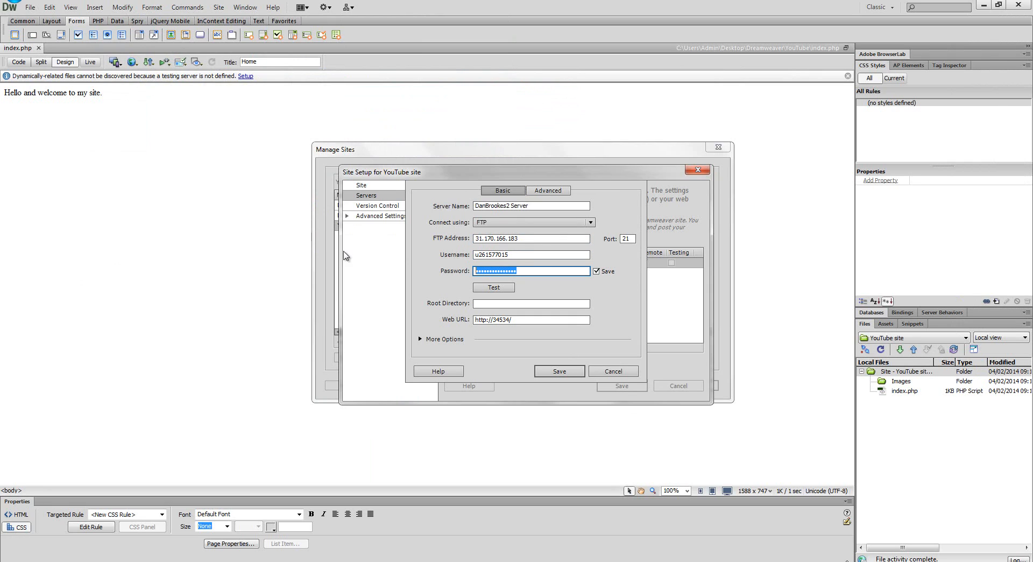
double_click(479, 254)
left_click(538, 278)
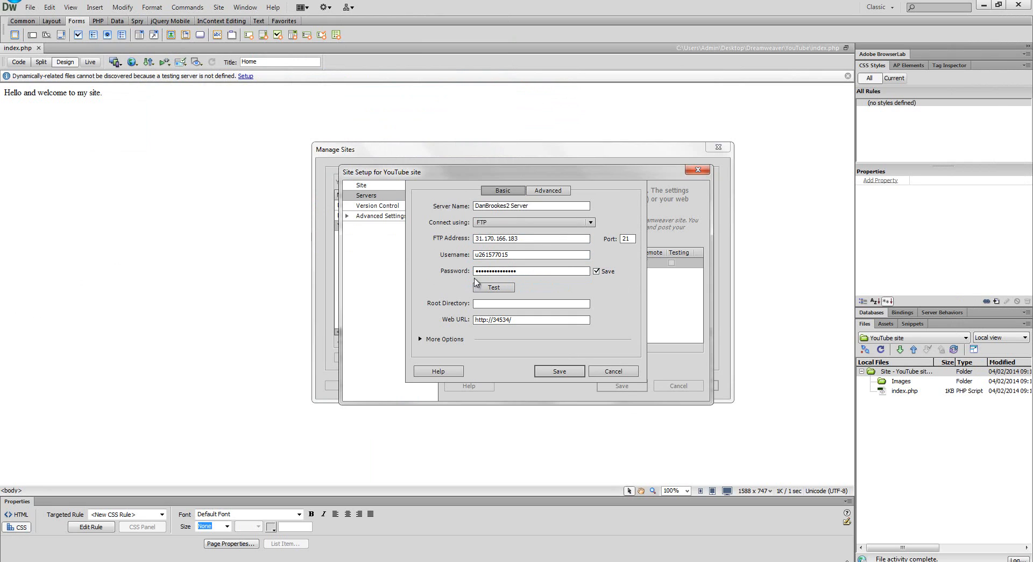
left_click_drag(516, 271, 374, 270)
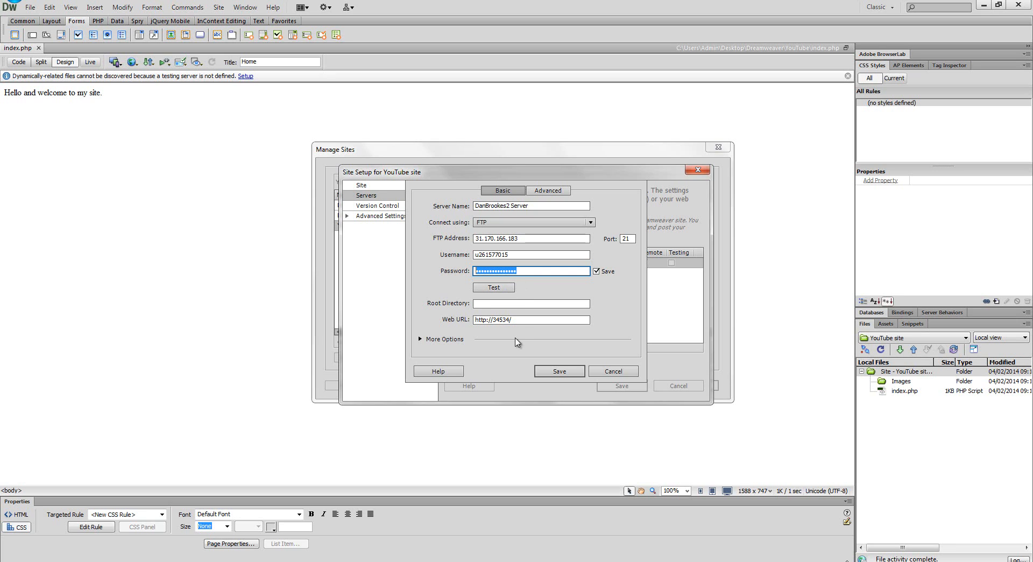
left_click(527, 320)
left_click(484, 305)
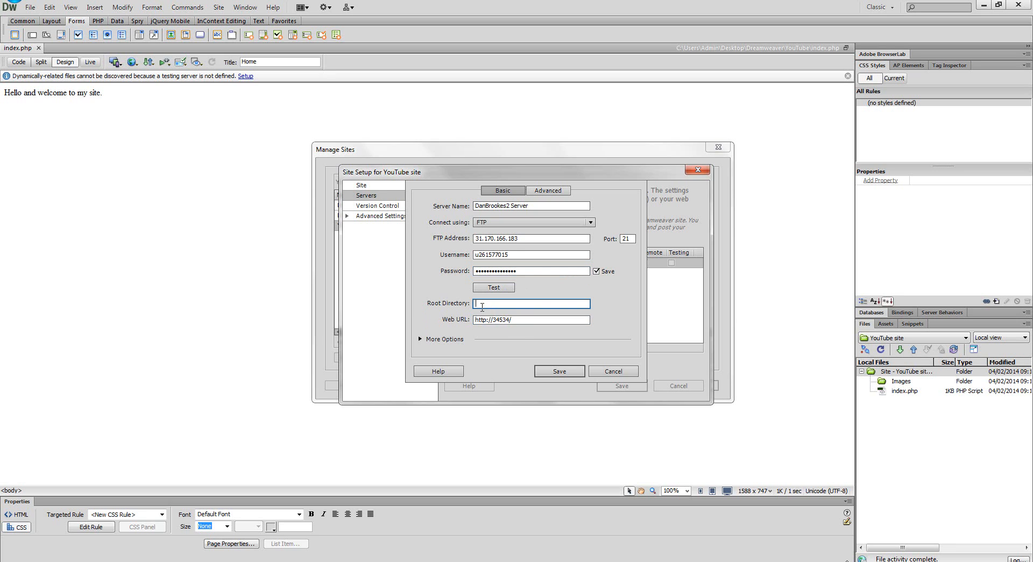
left_click_drag(553, 324, 491, 324)
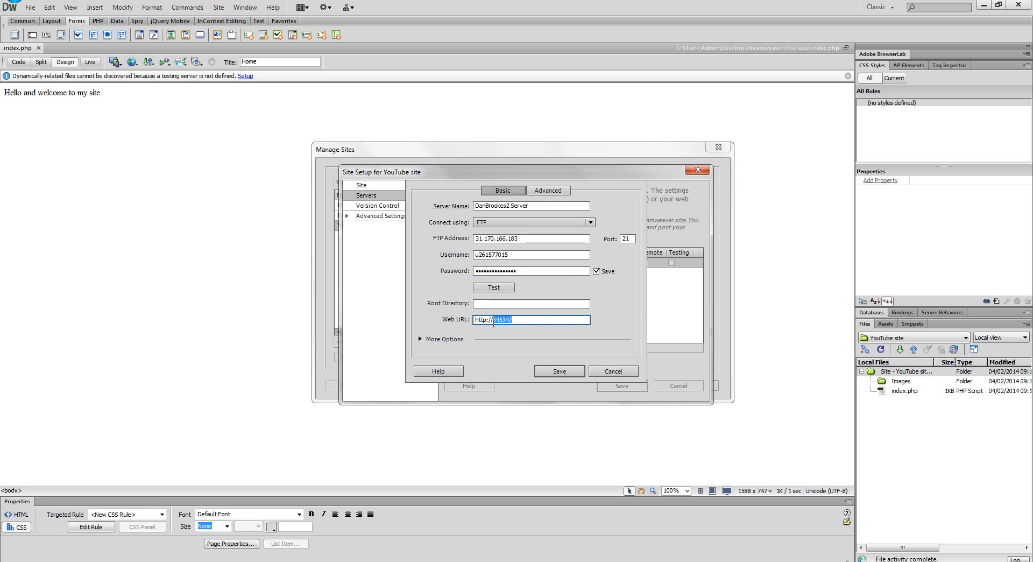
type("danbrookes2.t15.org")
left_click_drag(492, 321, 475, 320)
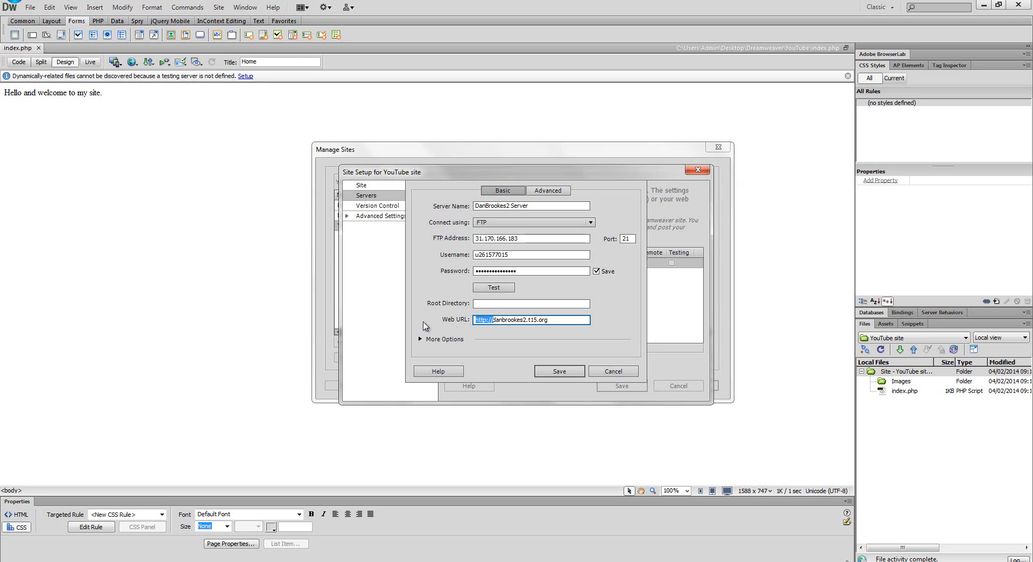
left_click(491, 321)
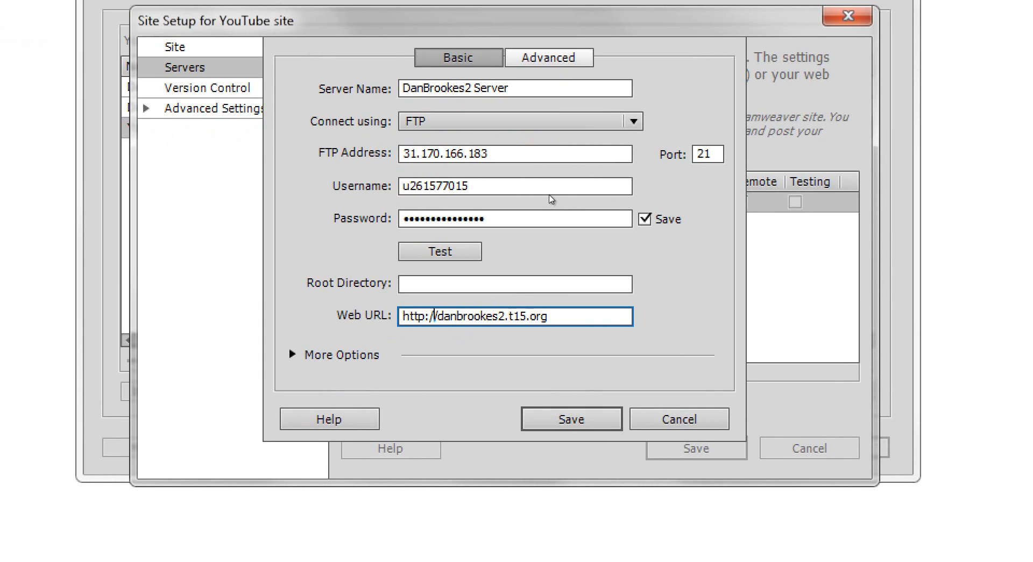
Set the server's Server Model to PHP MySQL in the Advanced settings
left_click(548, 57)
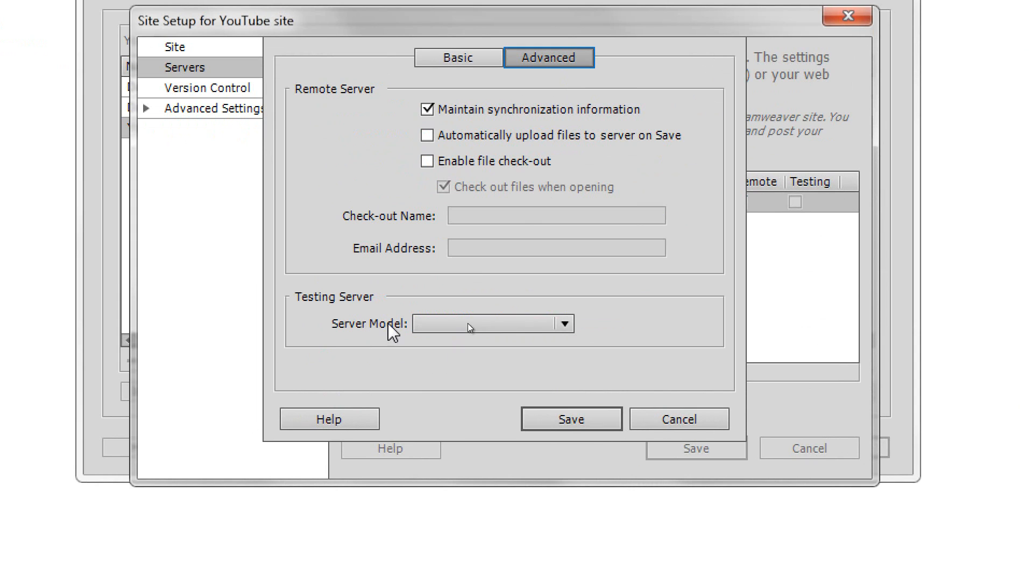
left_click(482, 324)
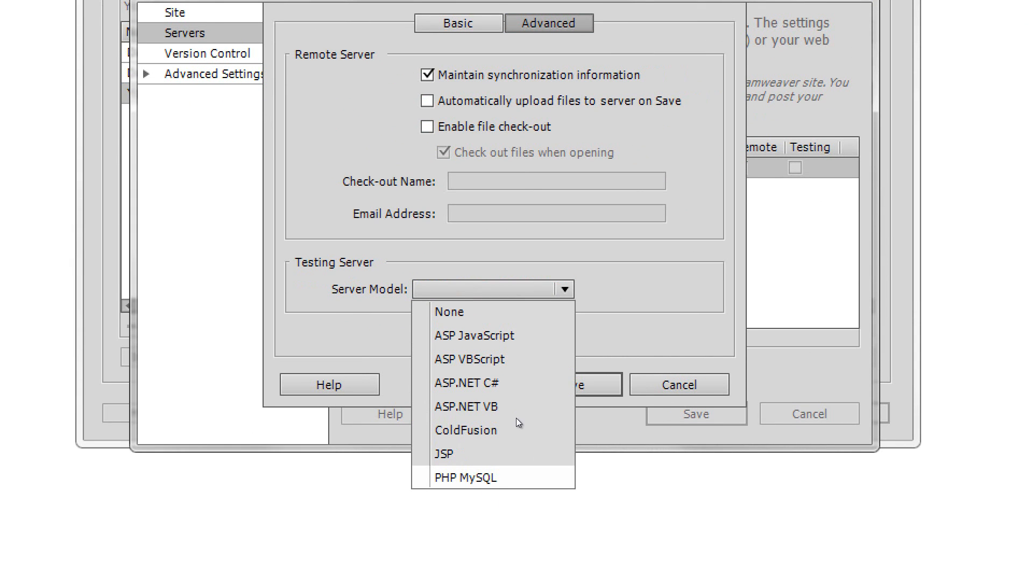
left_click(486, 478)
Save the server and site settings, acknowledge the cache notice, and close Manage Sites
left_click(546, 389)
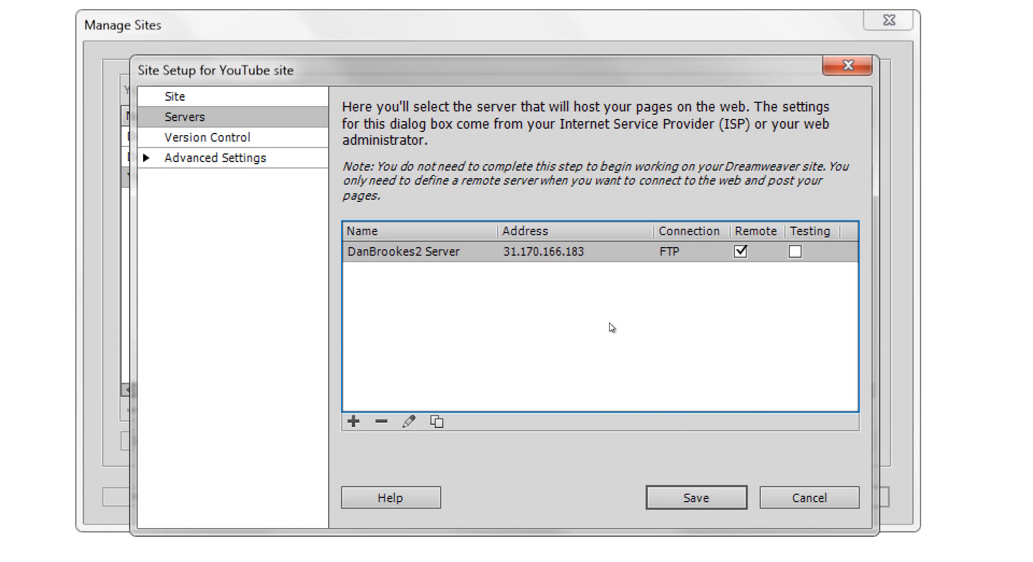
left_click(719, 502)
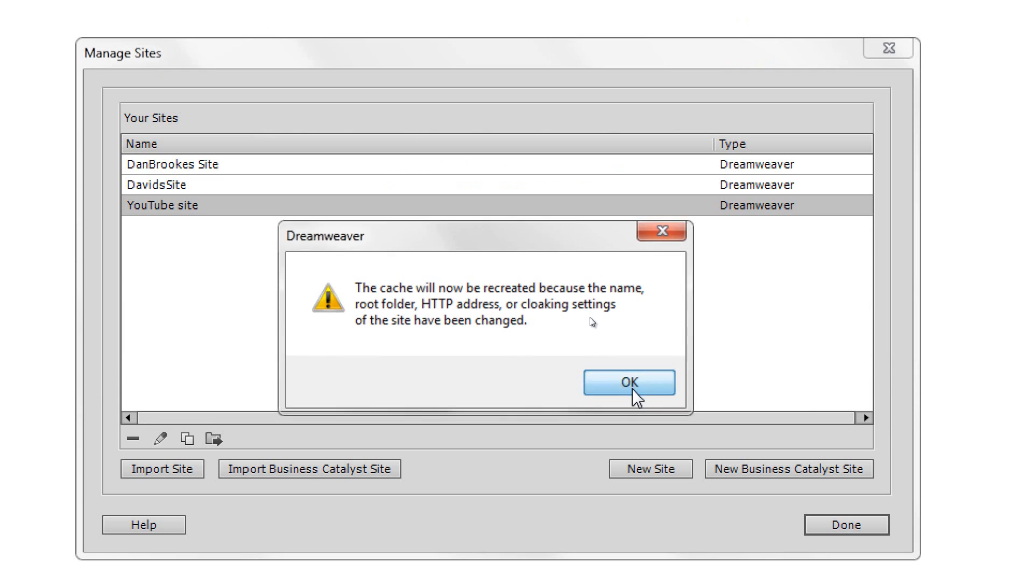
left_click(634, 385)
left_click(839, 524)
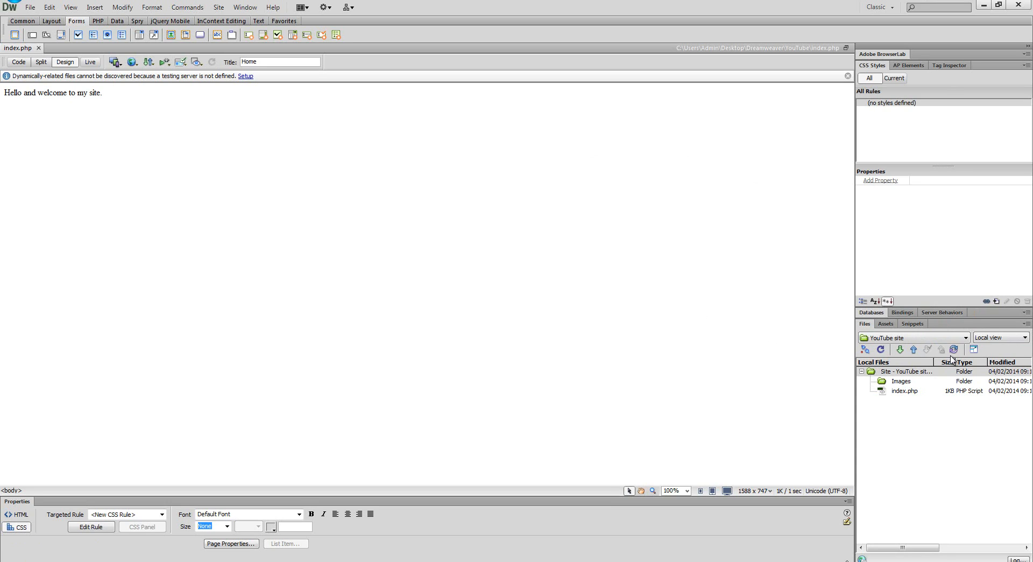
Put the entire YouTube site root, including index.php, onto the remote FTP server
left_click(917, 372)
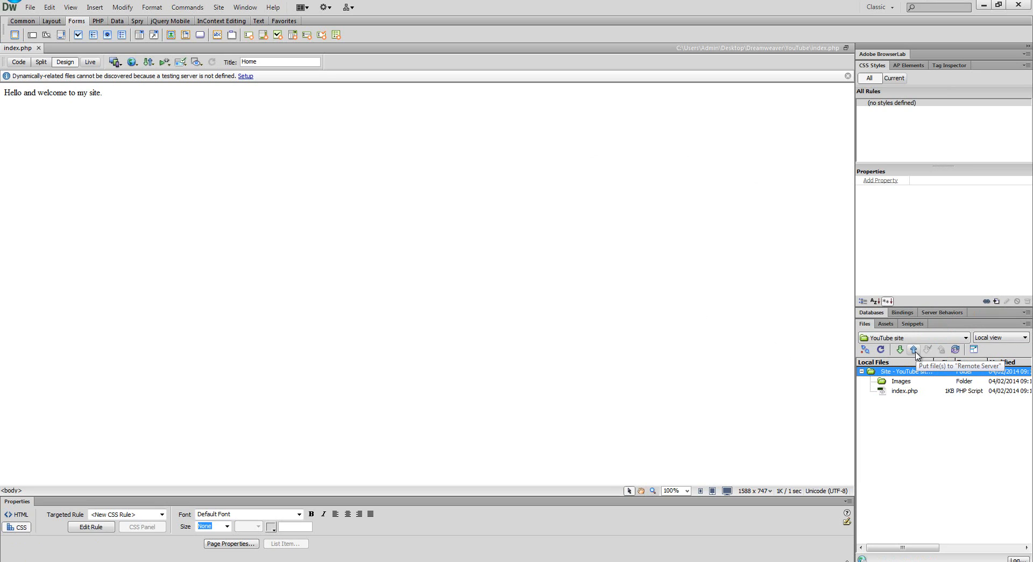
left_click(914, 350)
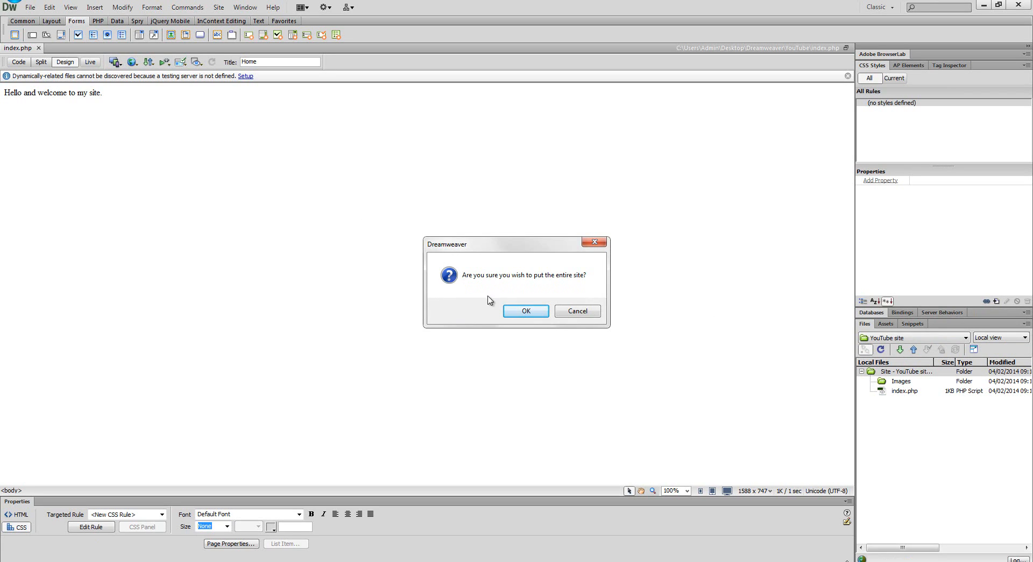
left_click(526, 311)
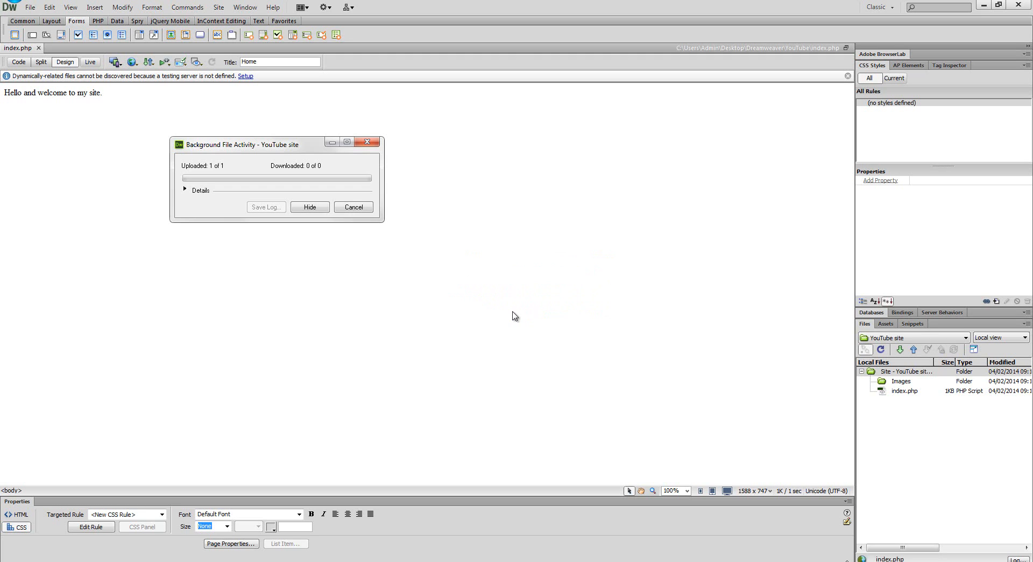
left_click(904, 393)
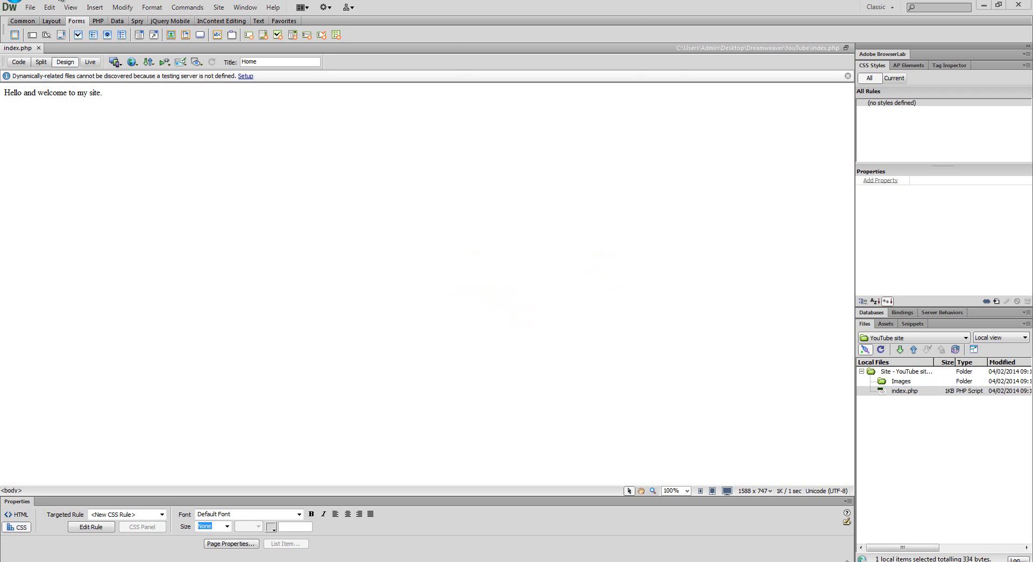
Load danbrookes2.t15.org in a new incognito Chrome tab
key("alt+Tab")
key("ctrl+t")
type("www.johnsmith.t15.org")
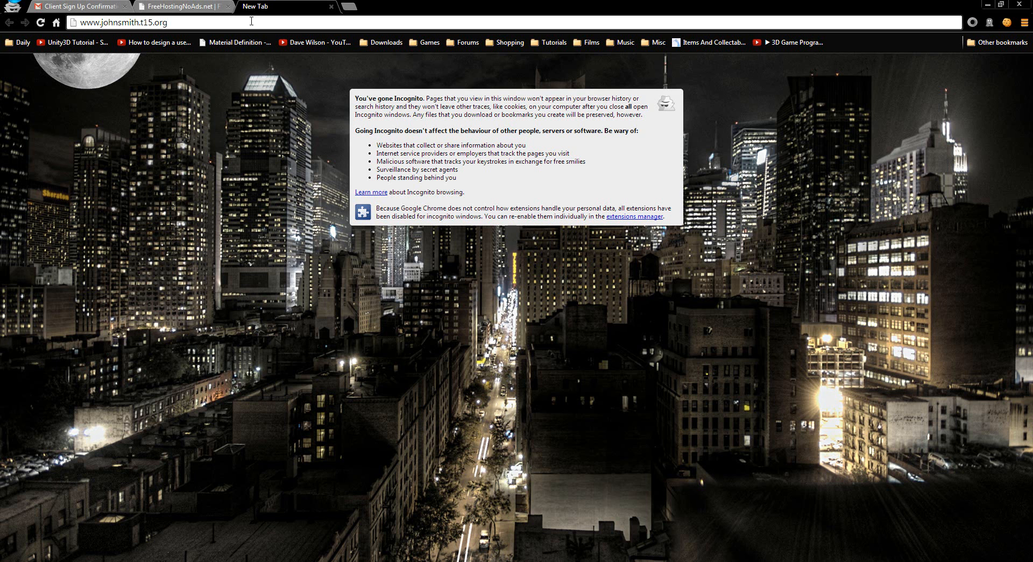
left_click(251, 21)
type("danbr")
type("ookes")
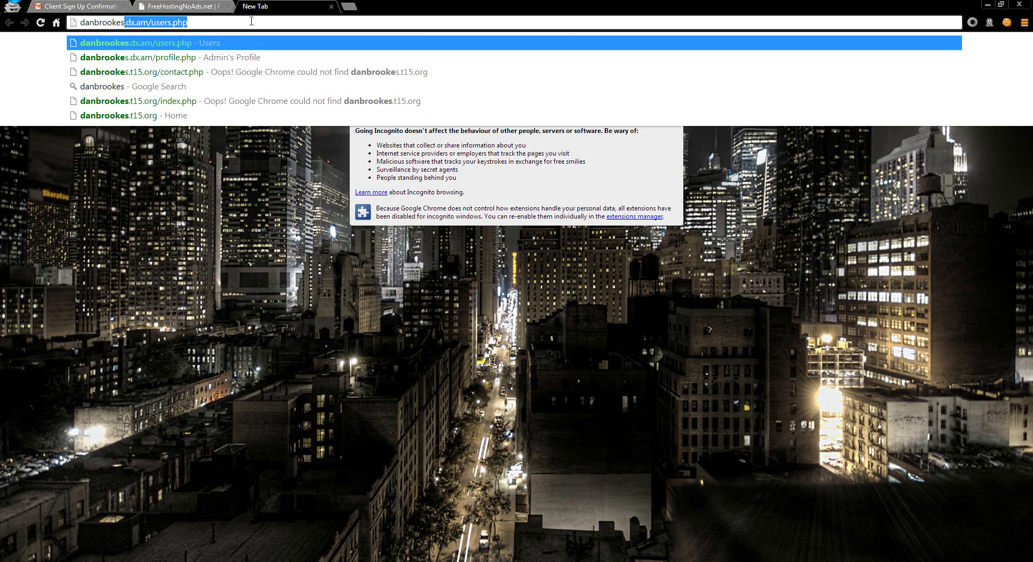
type("2.t15.org")
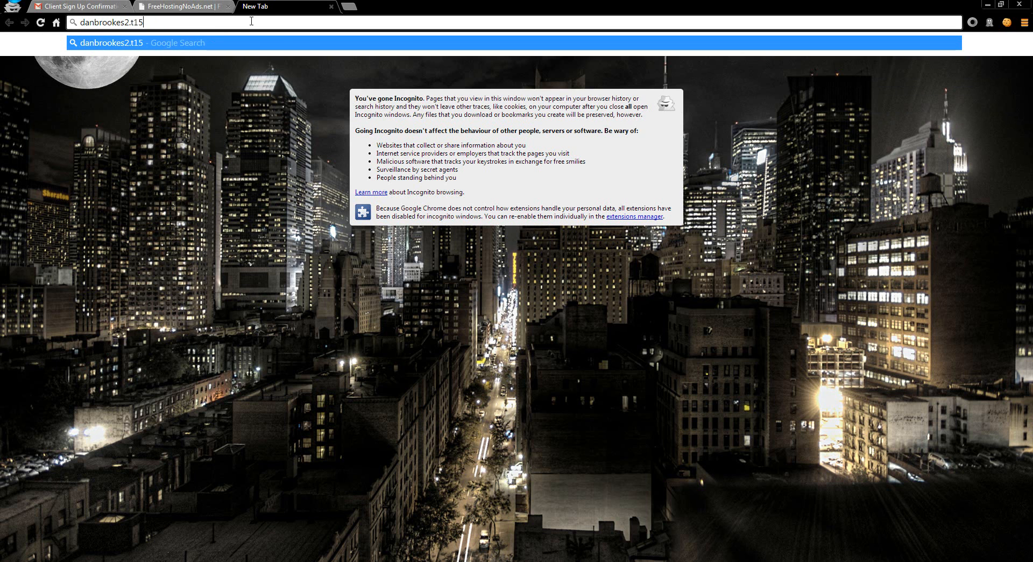
key("Return")
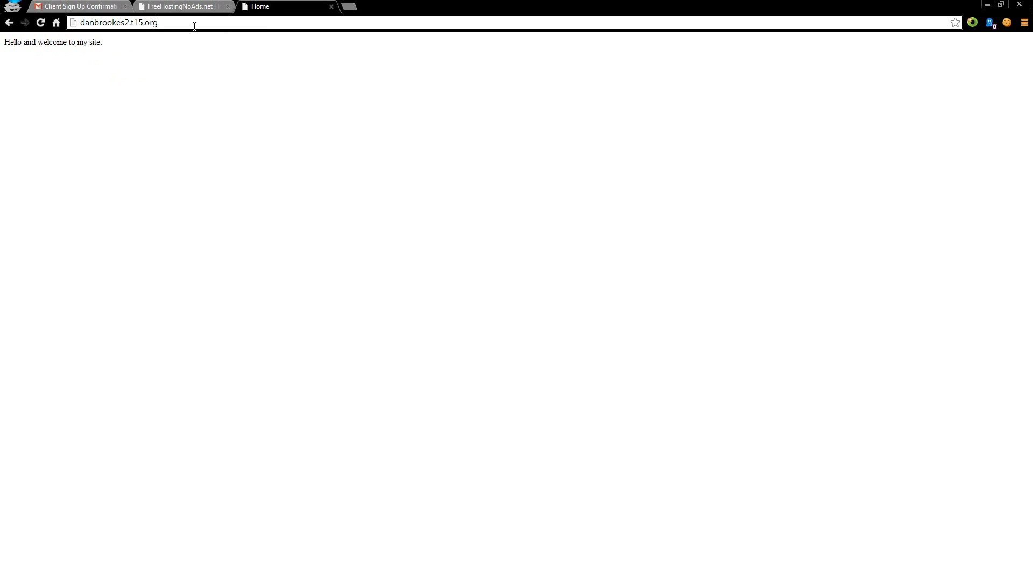
Reload until 'Hello and welcome to my site.' appears, then return to Dreamweaver's site files
key("shift+Home")
key("shift+Right")
key("shift+Right")
key("shift+Right")
key("shift+Right")
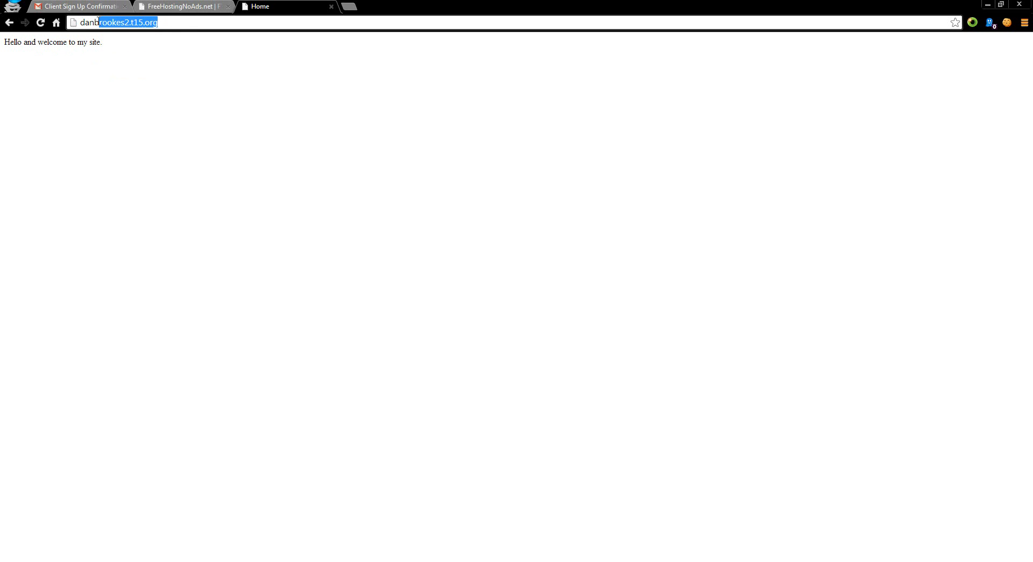
key("Left")
key("Return")
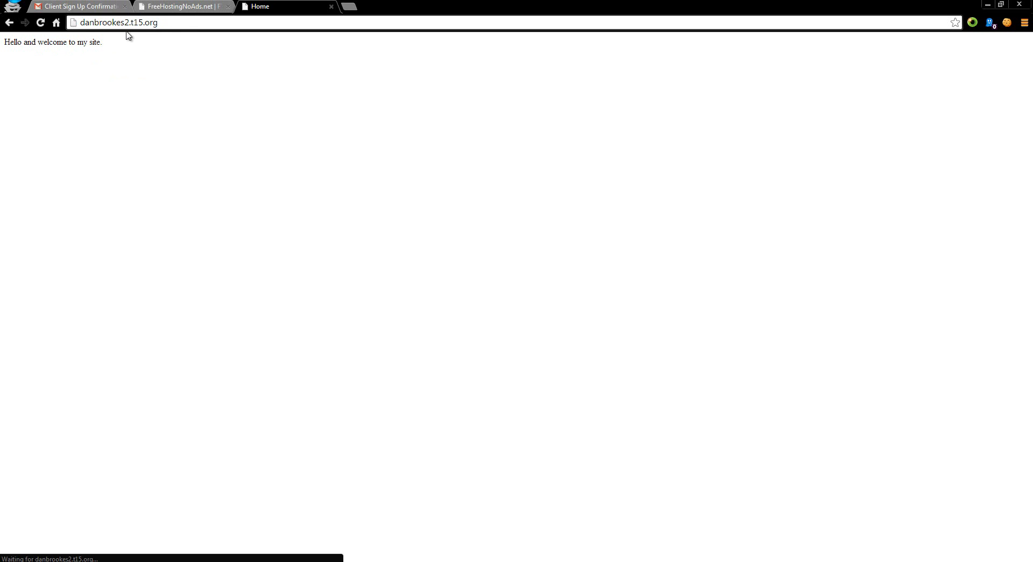
key("F5")
key("F5")
key("F5")
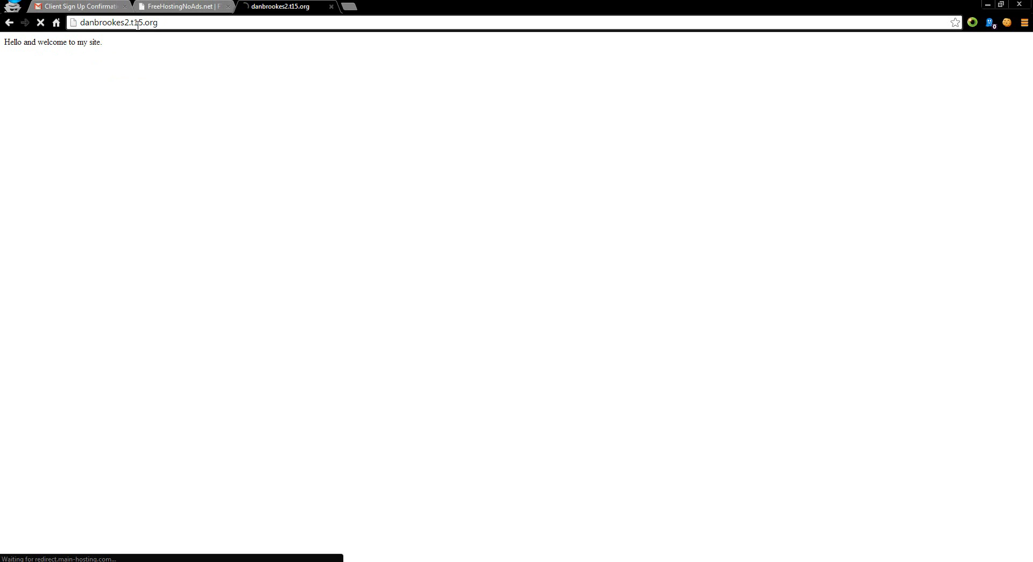
key("F5")
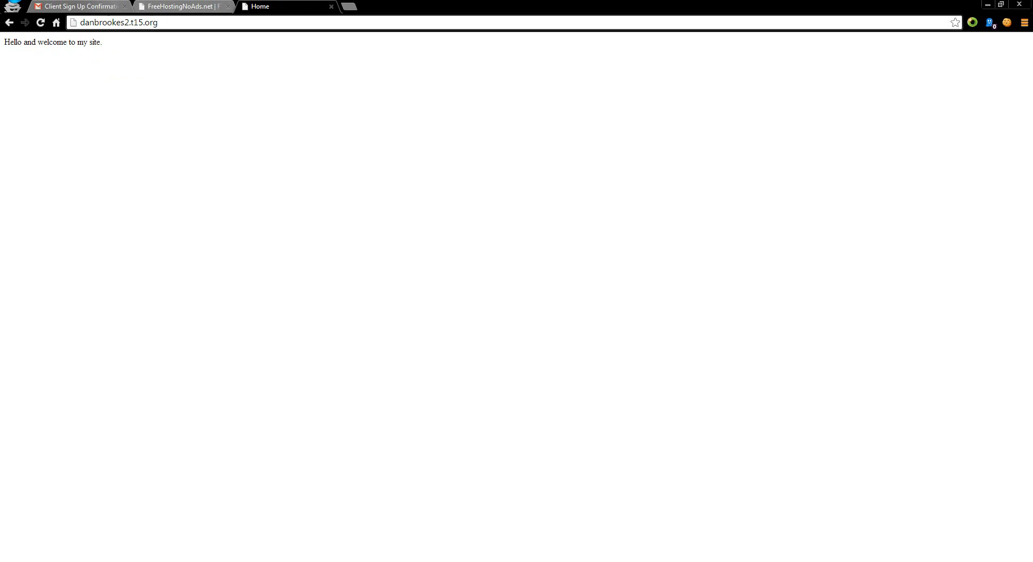
key("alt+Tab")
left_click(902, 372)
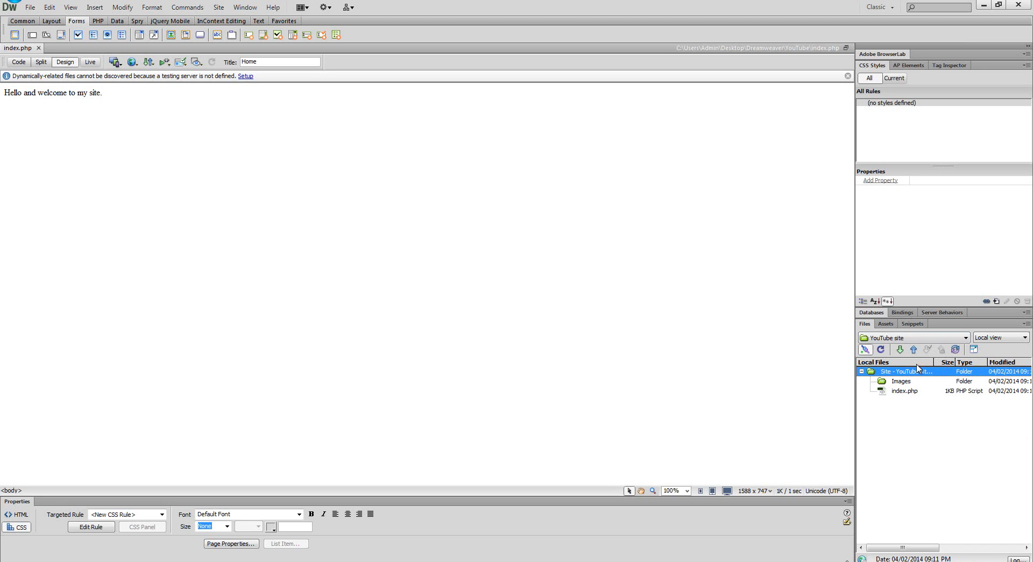
Get the entire site from the server and view the host's default.php placeholder page
left_click(901, 352)
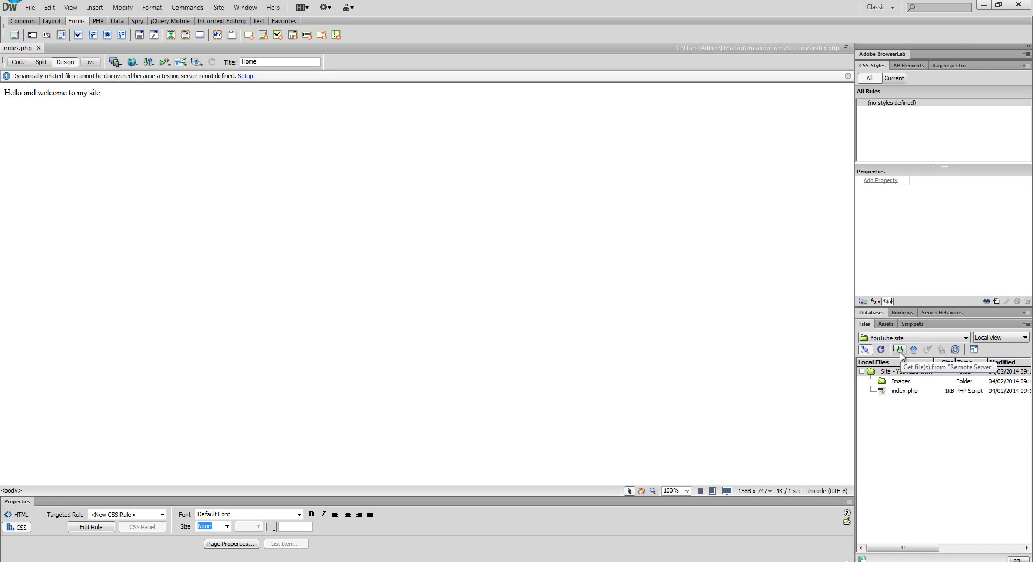
left_click(516, 311)
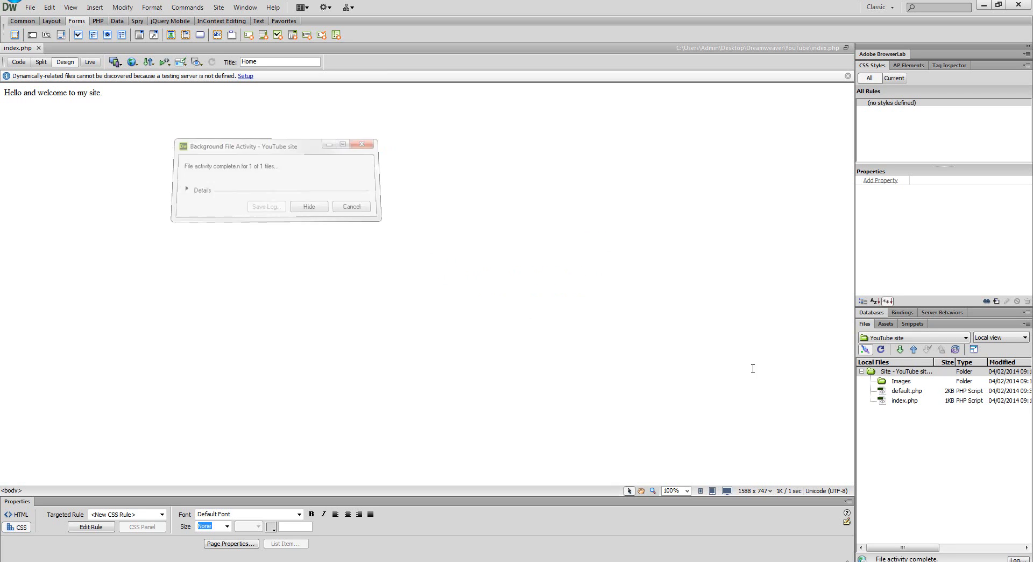
double_click(897, 393)
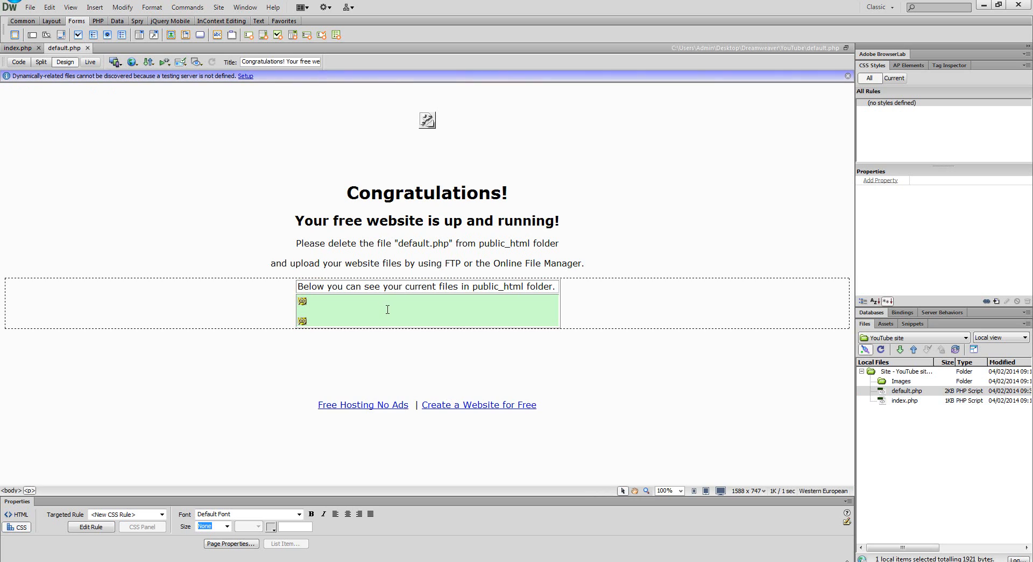
left_click(88, 48)
Delete default.php from the site files, confirming the deletion
left_click(905, 390)
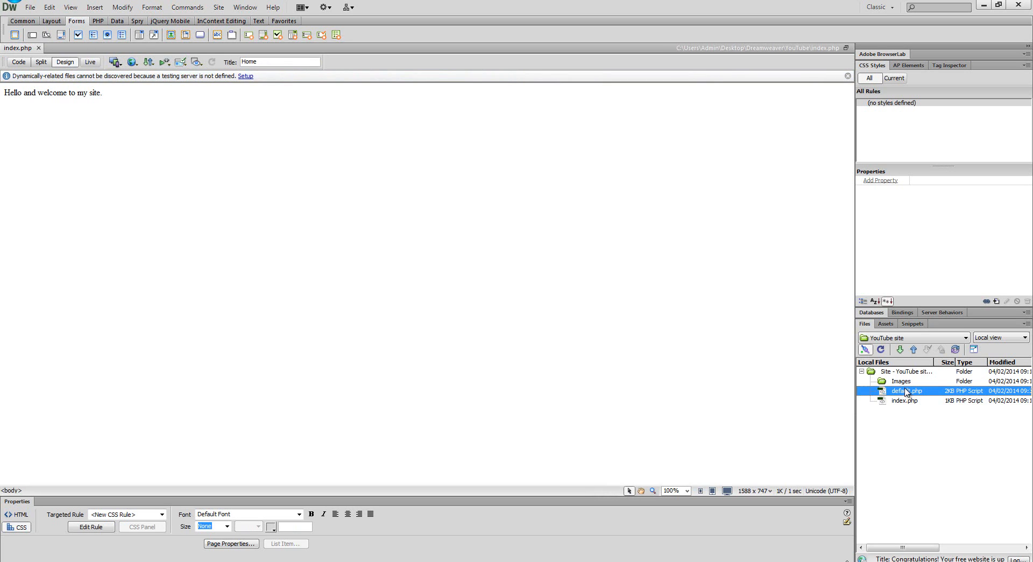
left_click(905, 390)
key("Return")
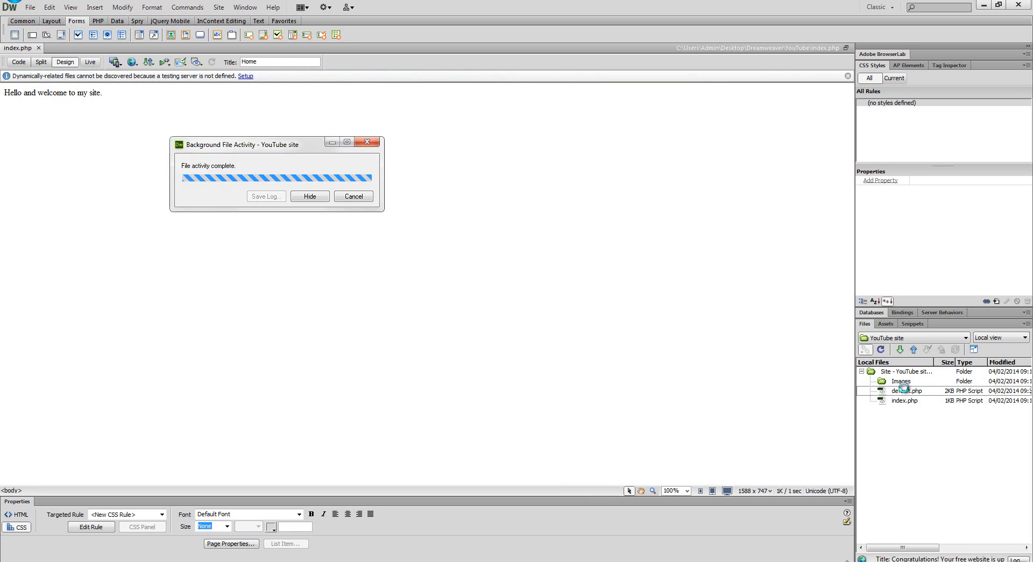
key("Delete")
key("Return")
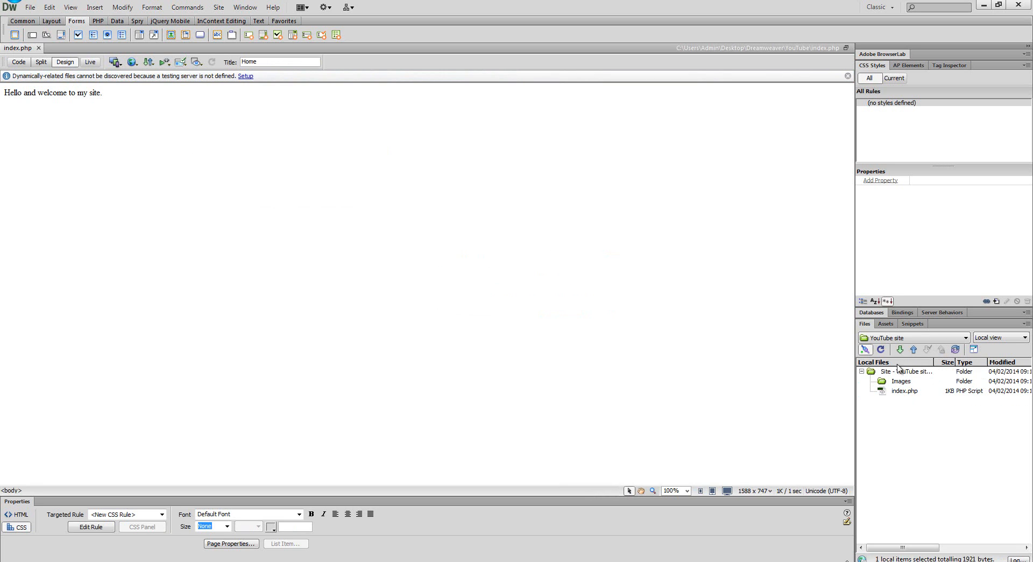
Re-upload the site, reload it live, then add an empty paragraph below the welcome line
left_click(919, 351)
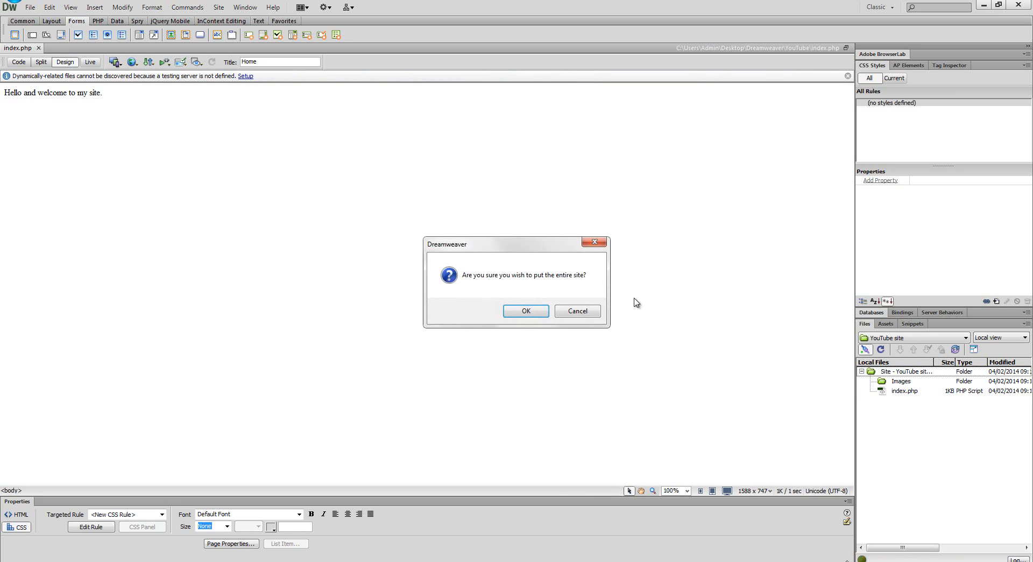
left_click(544, 309)
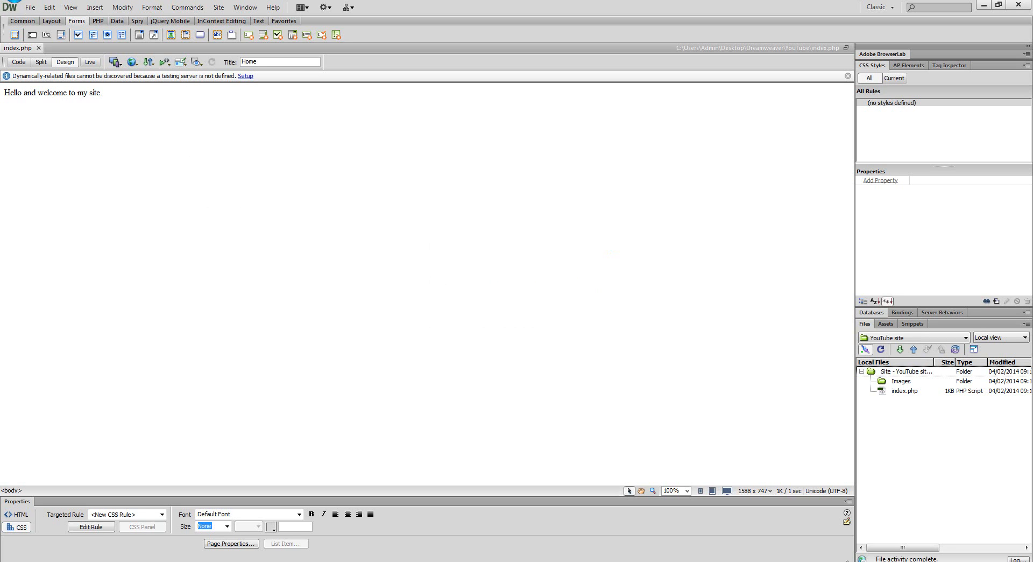
key("alt+Tab")
left_click(118, 22)
key("Return")
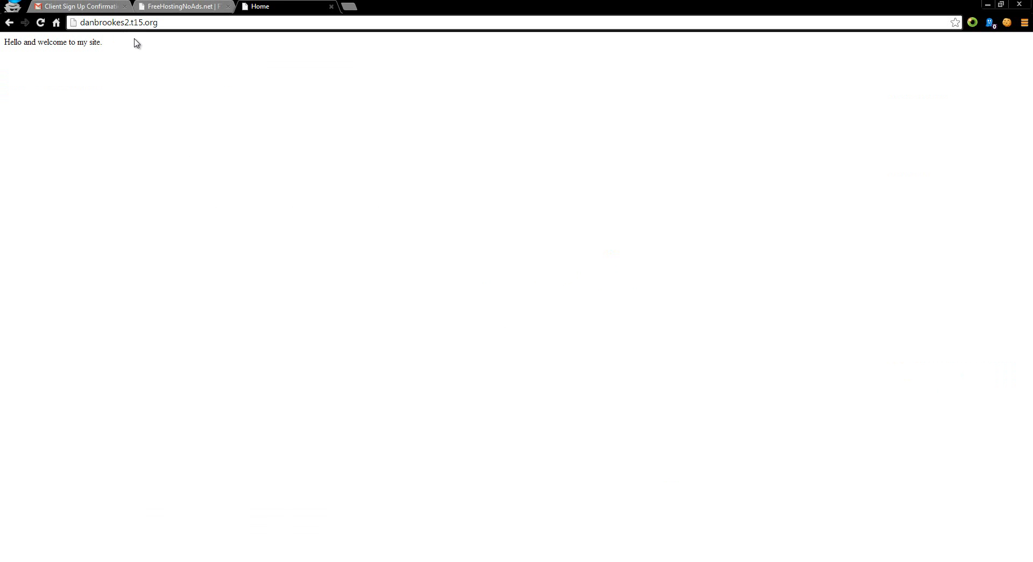
key("alt+Tab")
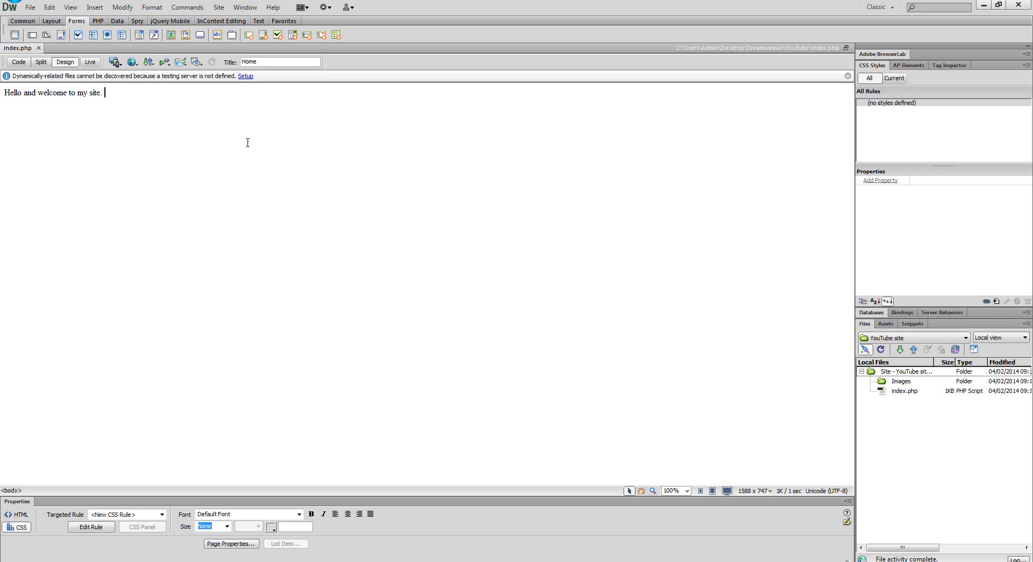
key("Return")
key("Return")
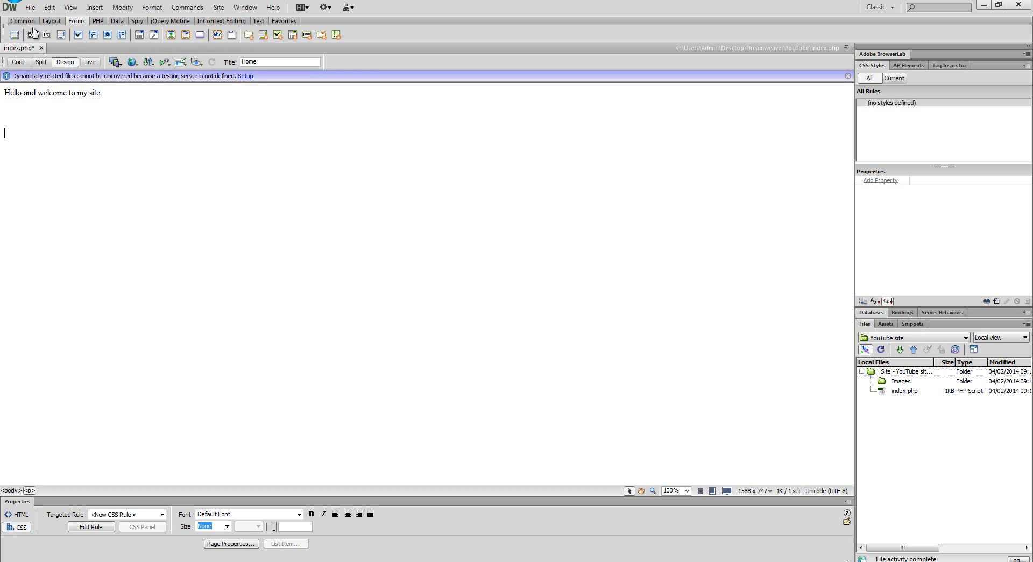
Insert a 3x3 table and widen it to 1085 pixels
left_click(23, 20)
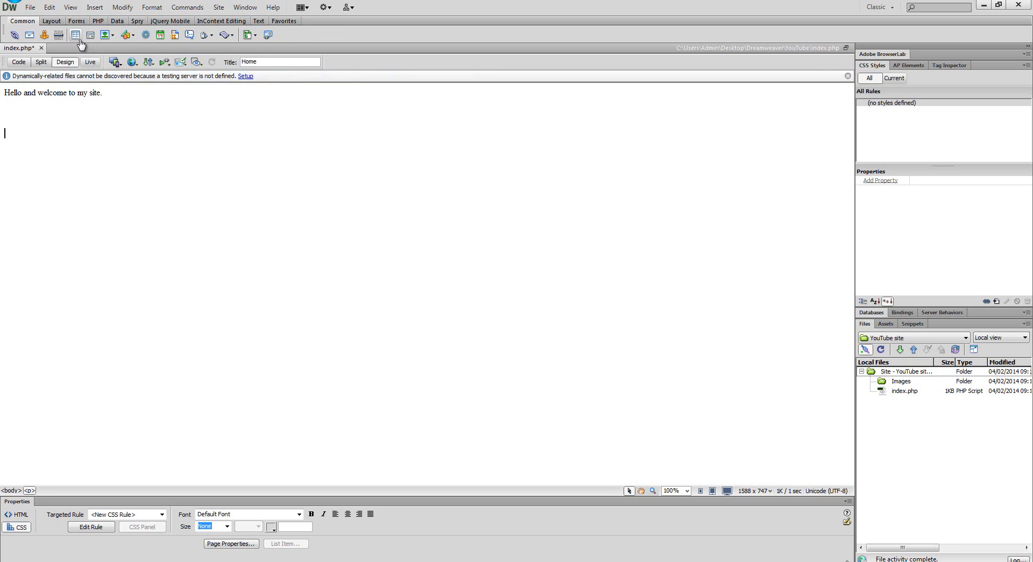
key("ctrl+alt+t")
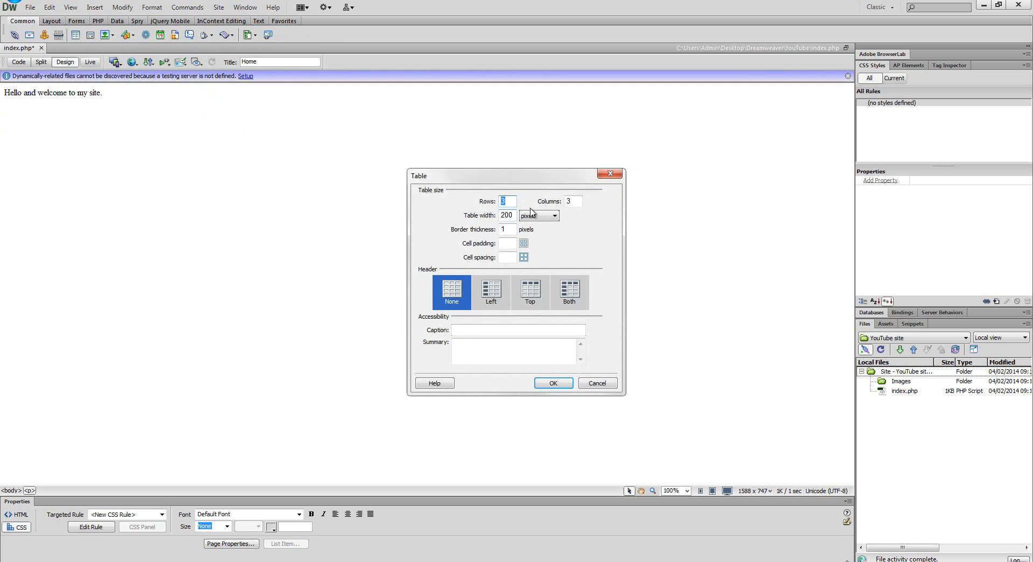
left_click(552, 385)
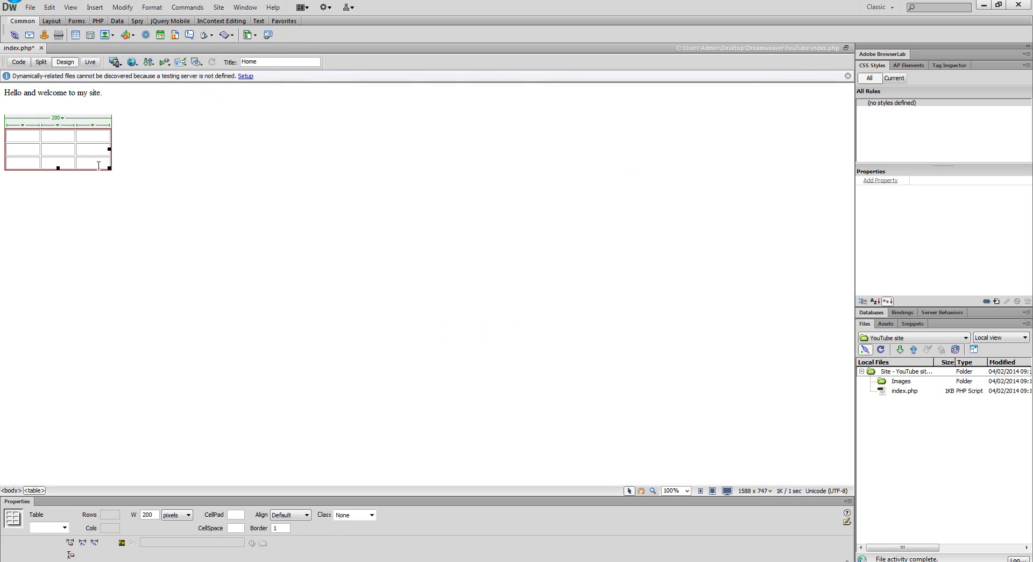
left_click_drag(113, 170, 585, 411)
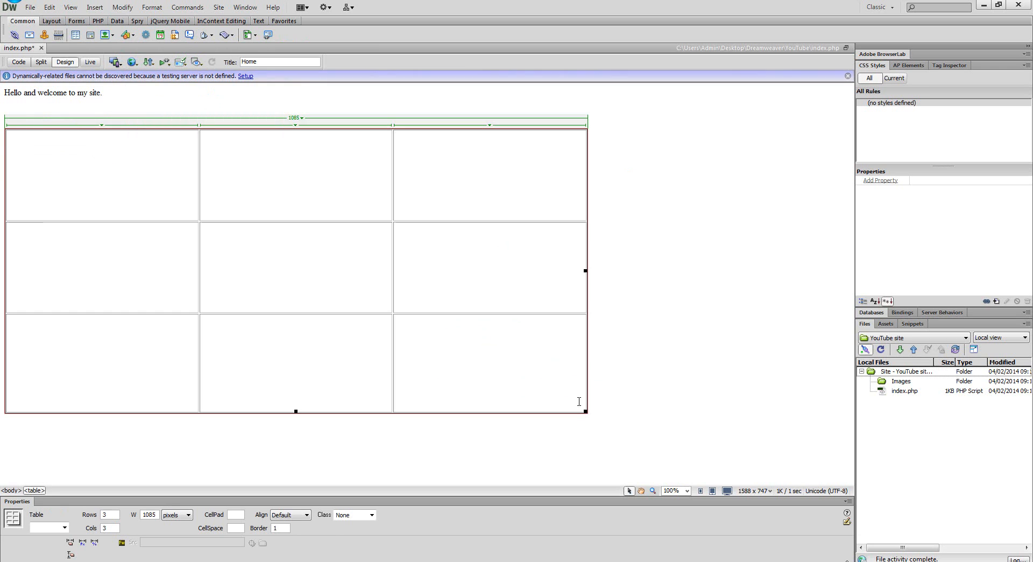
Give the table a border of 5, cell padding of 5 and cell spacing of 5
double_click(276, 528)
type("5")
key("Return")
left_click(321, 365)
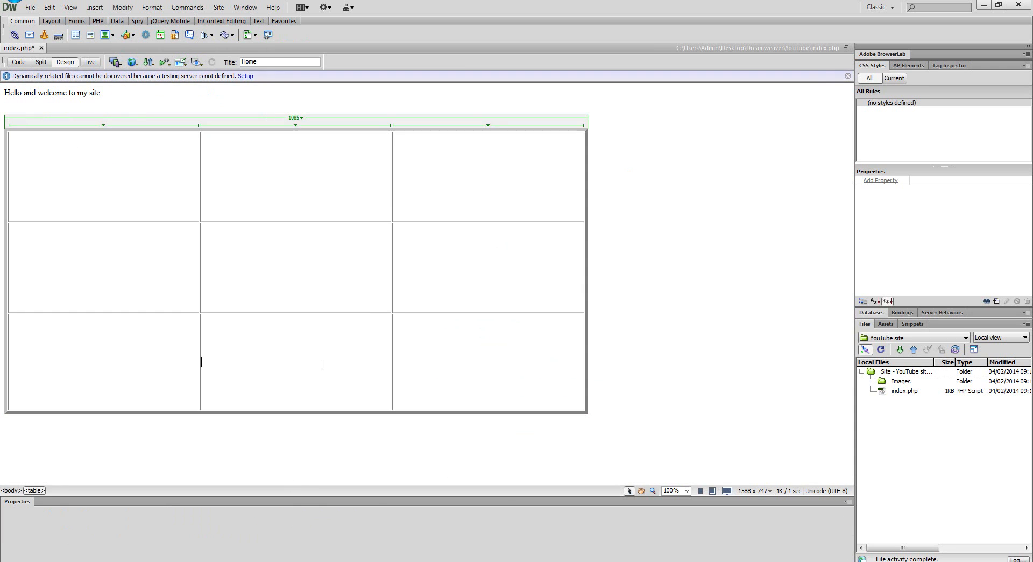
left_click(384, 312)
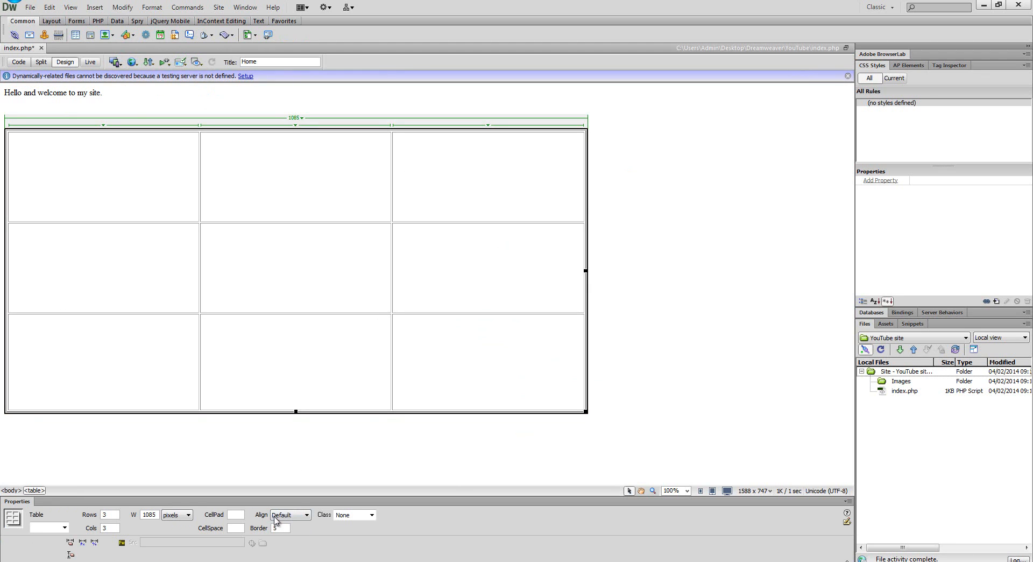
left_click(236, 515)
type("5")
left_click(240, 527)
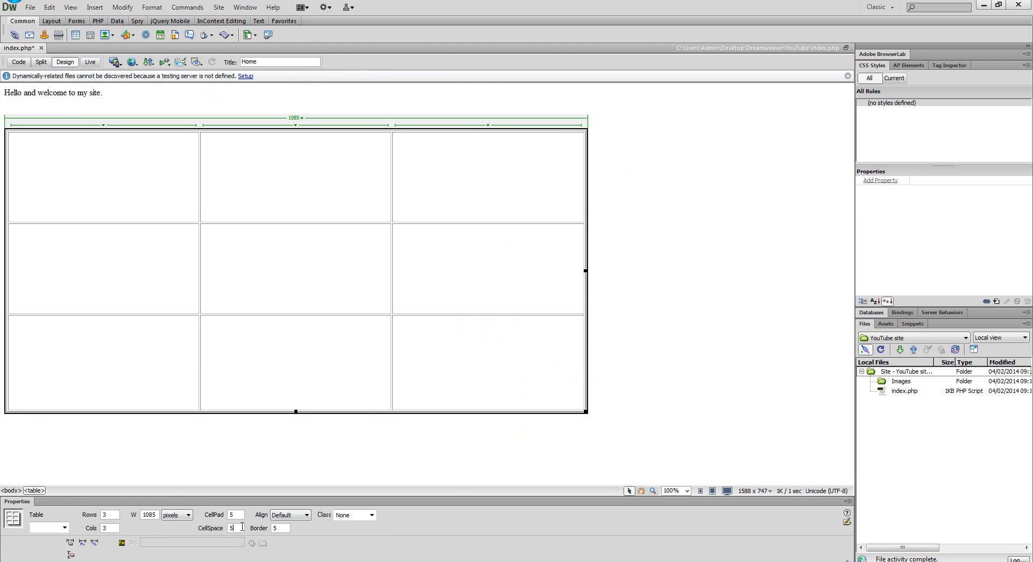
type("5")
key("Return")
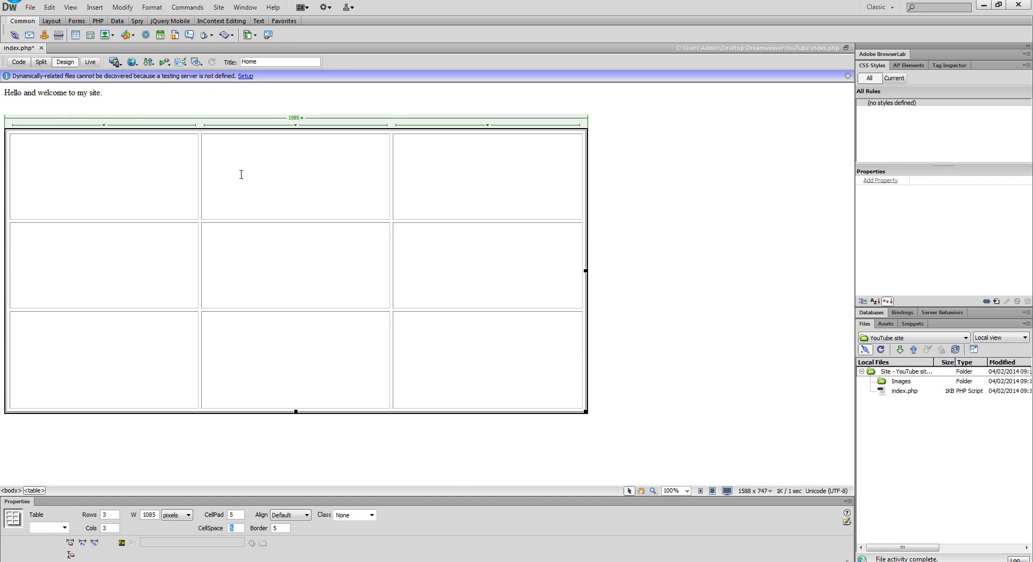
Type one letter per cell so the table spells HELLO YOU
left_click(93, 191)
type("H")
key("Tab")
type("E")
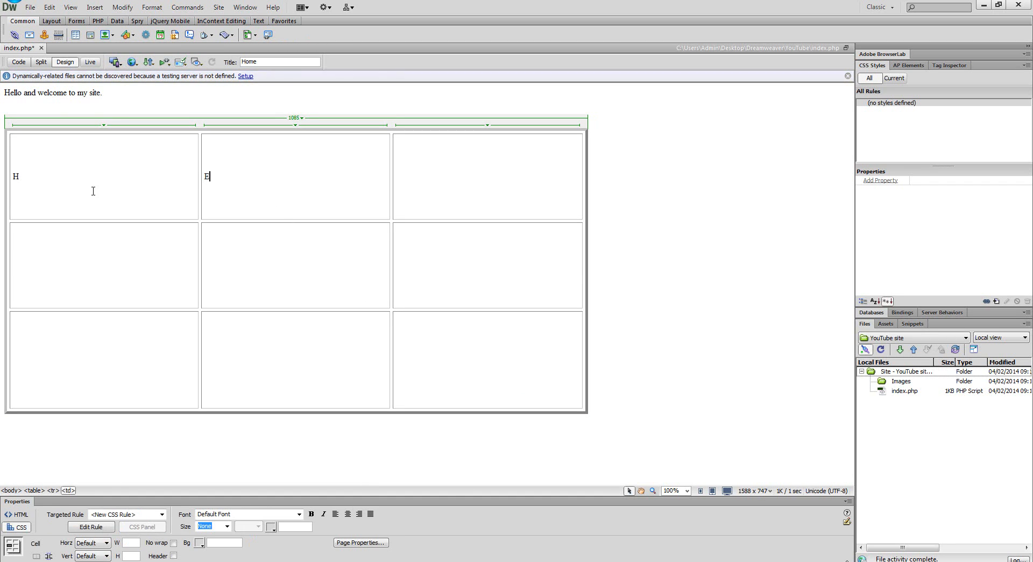
key("Tab")
type("L")
key("shift+Tab")
key("Tab")
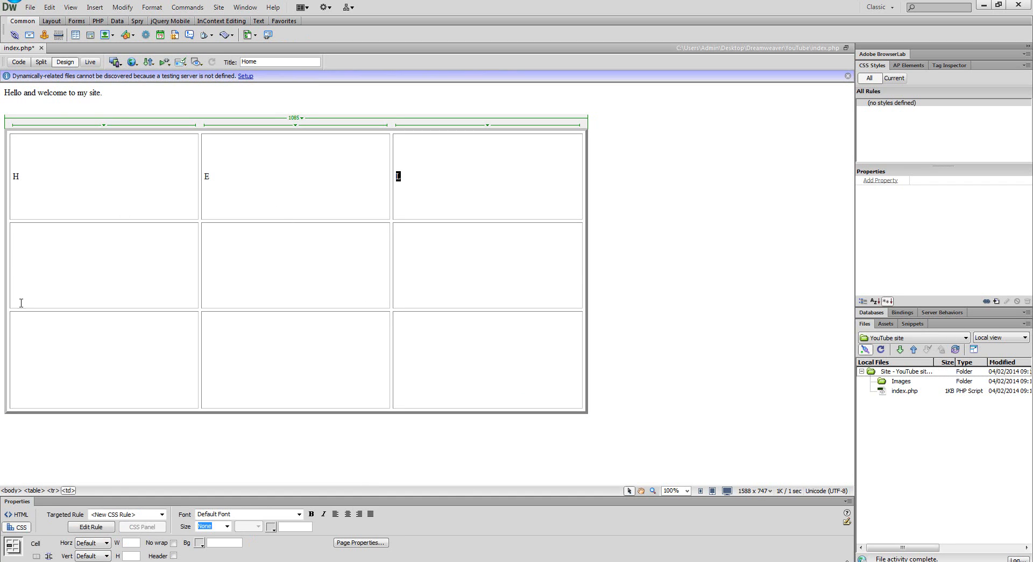
type("L")
key("Tab")
type("O")
key("Tab")
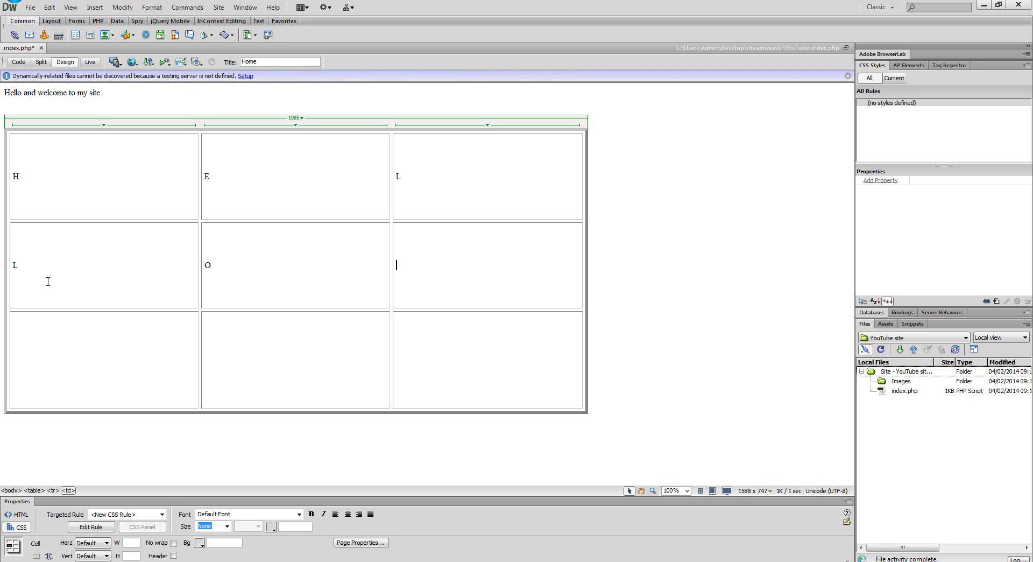
key("Tab")
type("Y")
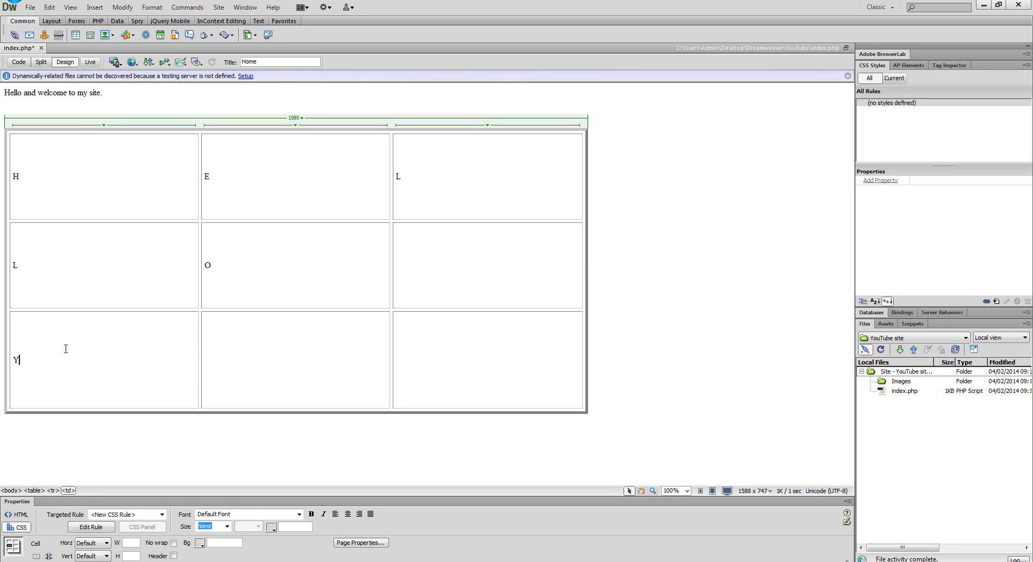
key("Tab")
type("O")
key("Tab")
type("U")
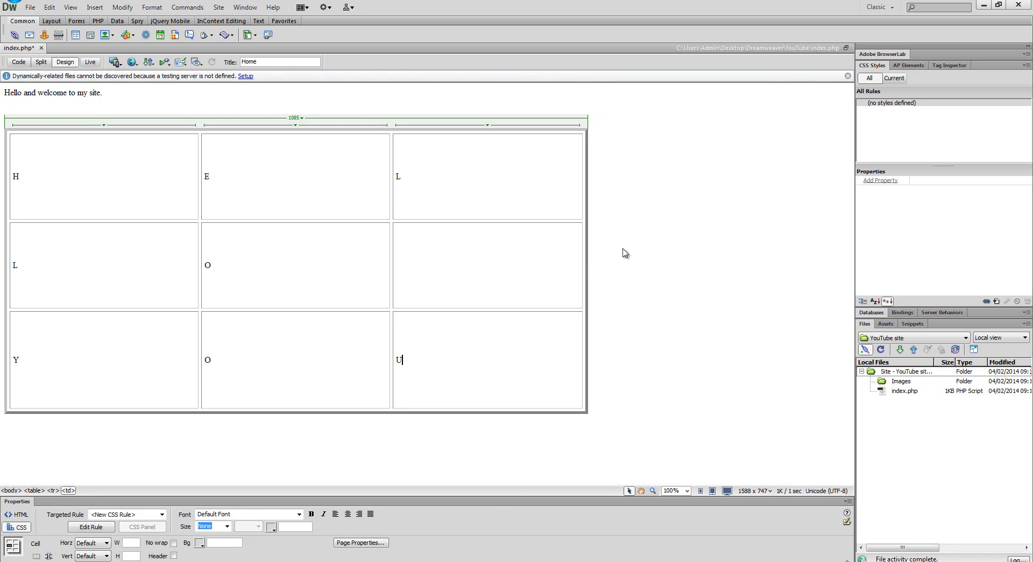
Save index.php, then pick the Images folder in the Files panel for renaming
left_click(656, 255)
key("ctrl+s")
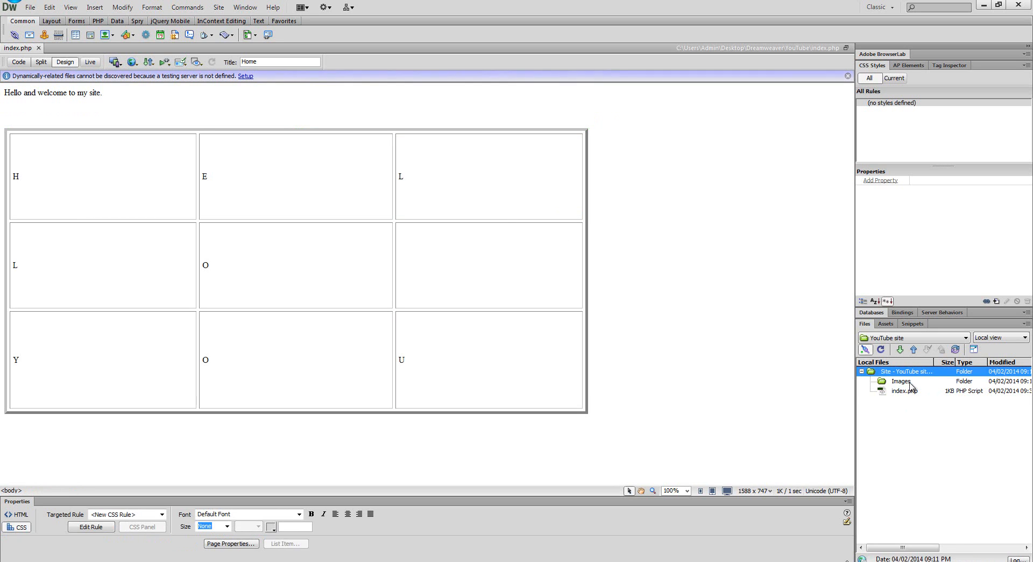
left_click(918, 391)
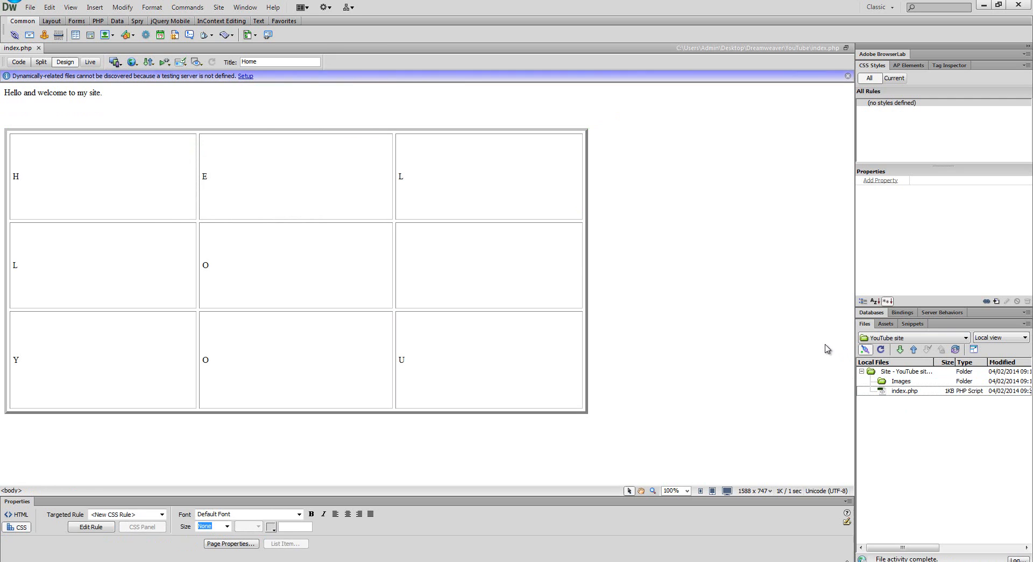
left_click(916, 381)
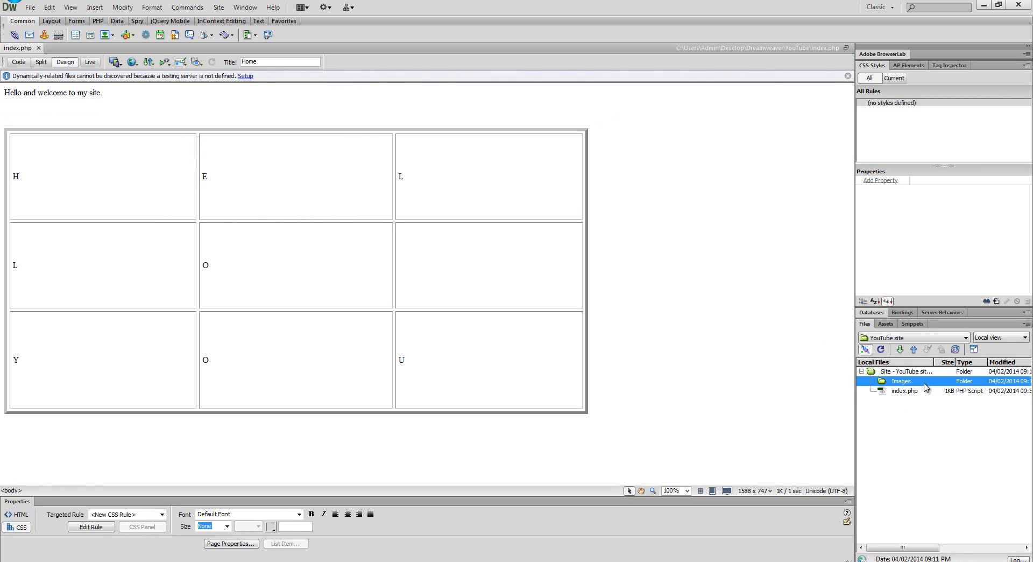
key("F2")
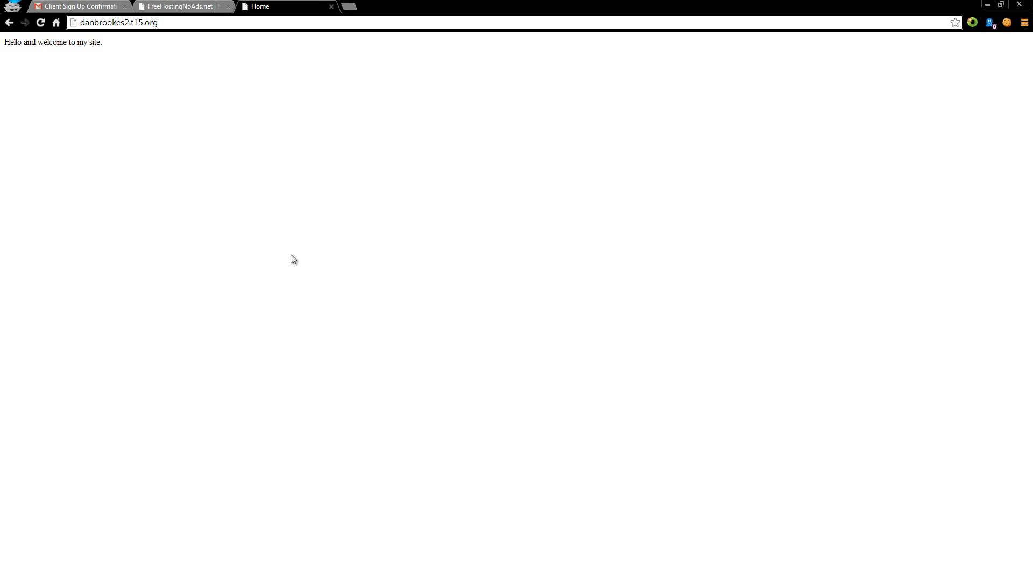
Reload the live t15.org site in Chrome to check the HELLO YOU table, then return to index.php
key("F5")
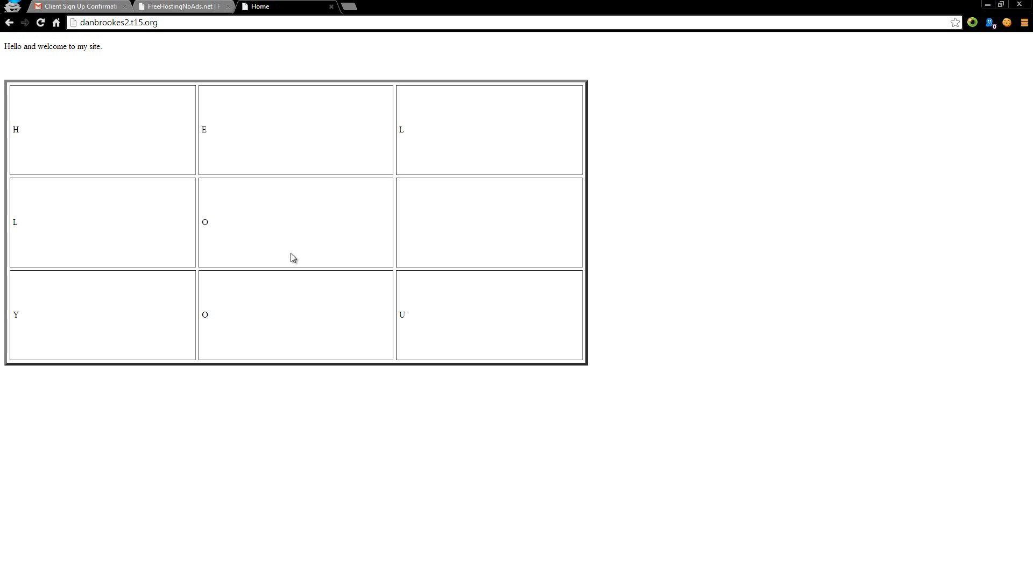
left_click(141, 0)
left_click(347, 208)
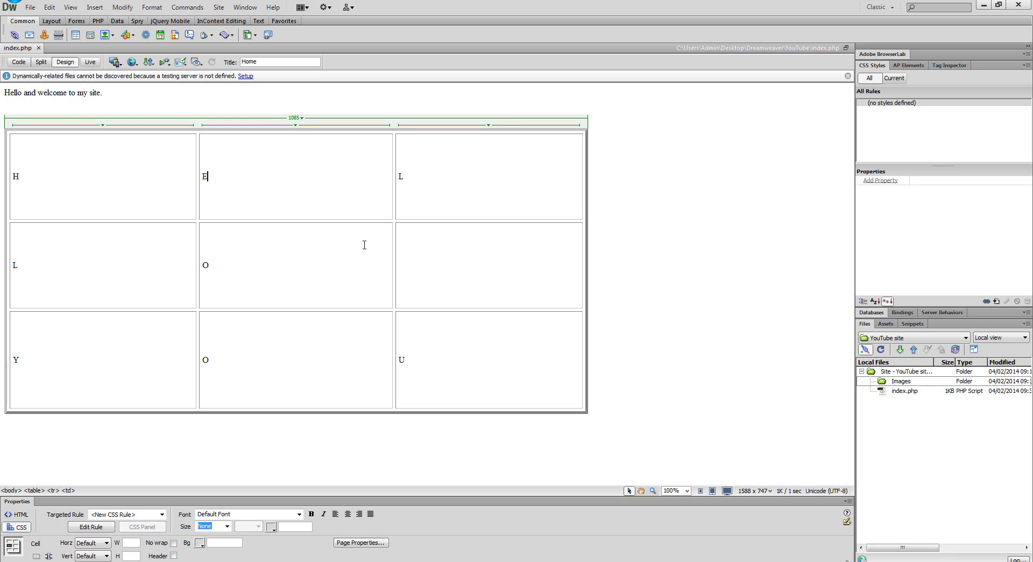
Put index.php on the remote server, disconnect and reconnect, keeping the Files panel on Local view
left_click(904, 394)
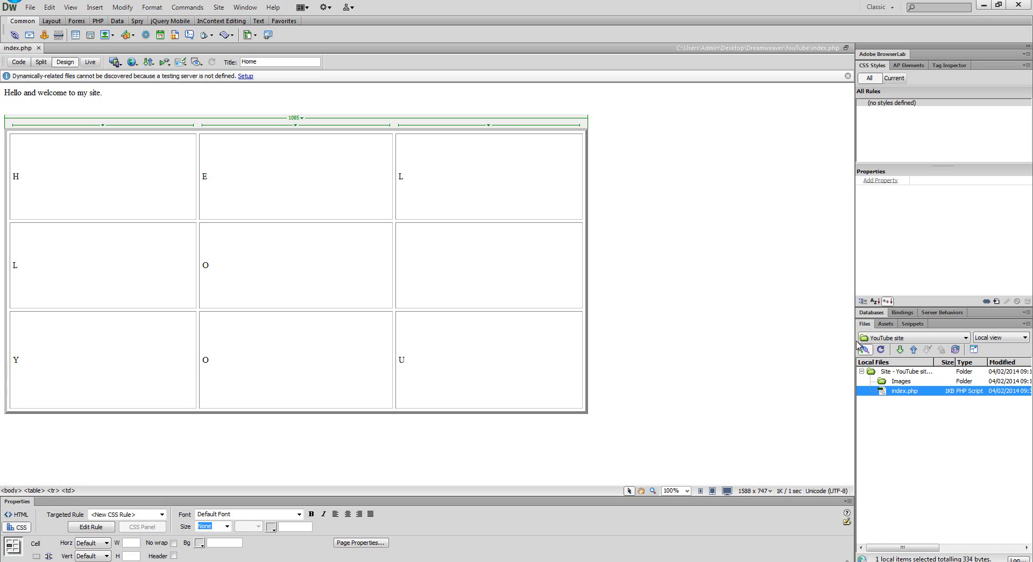
left_click(913, 349)
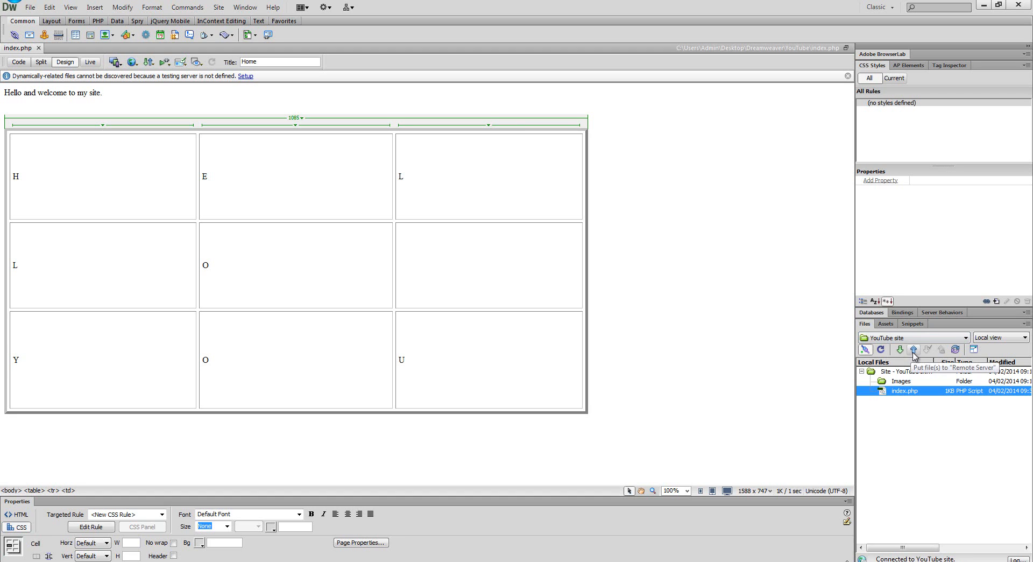
left_click(866, 350)
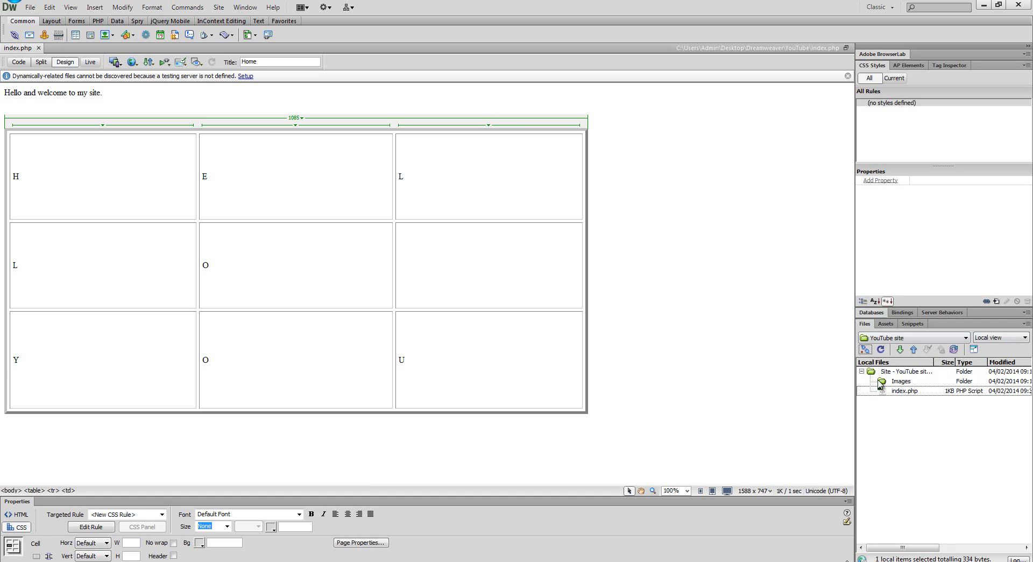
left_click(871, 348)
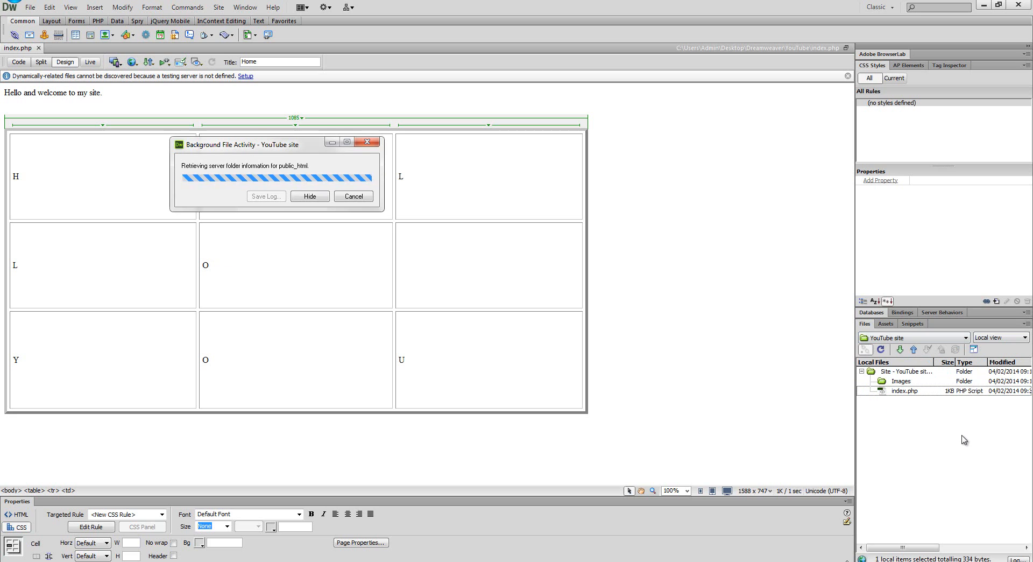
left_click(1004, 338)
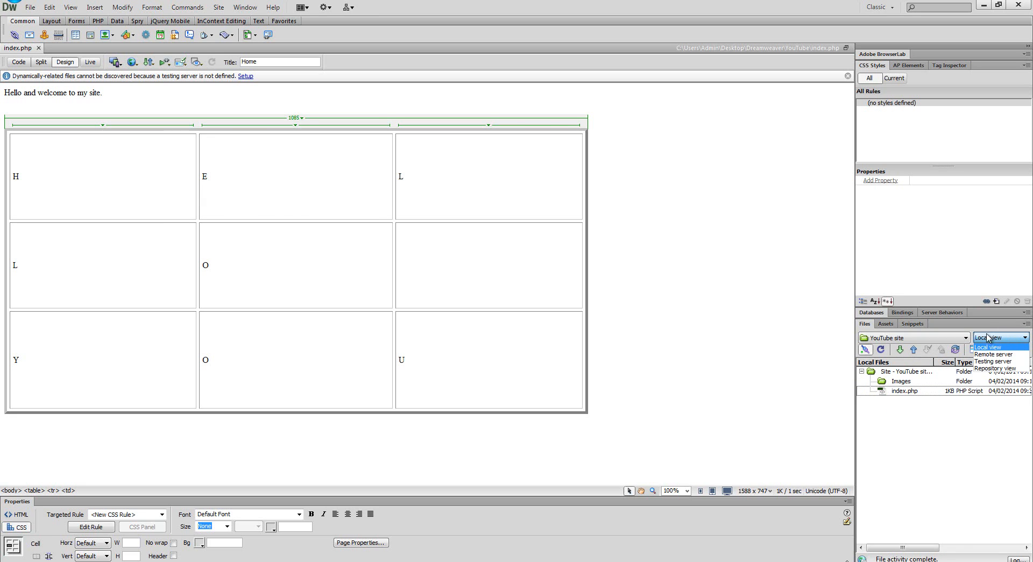
left_click(990, 347)
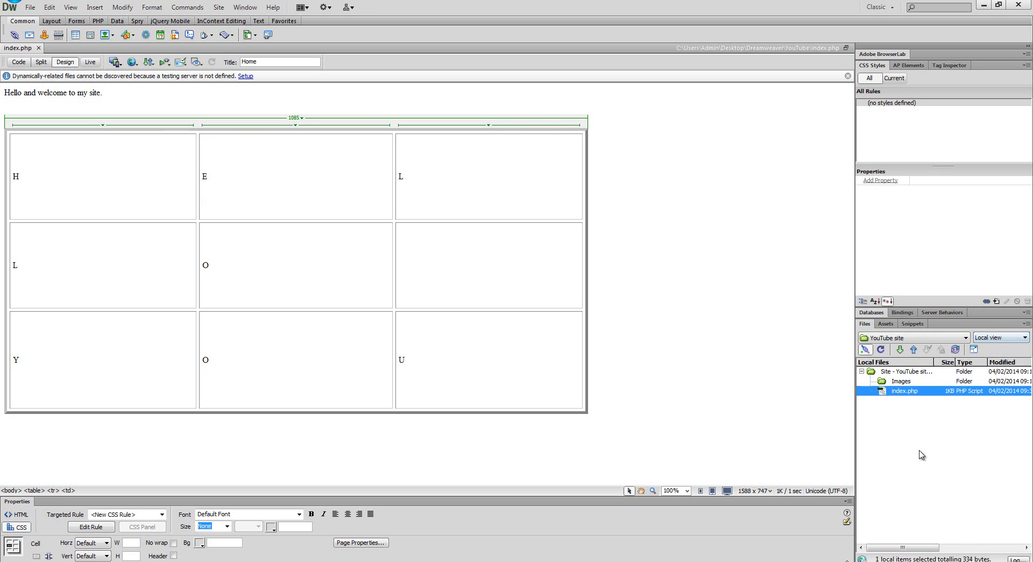